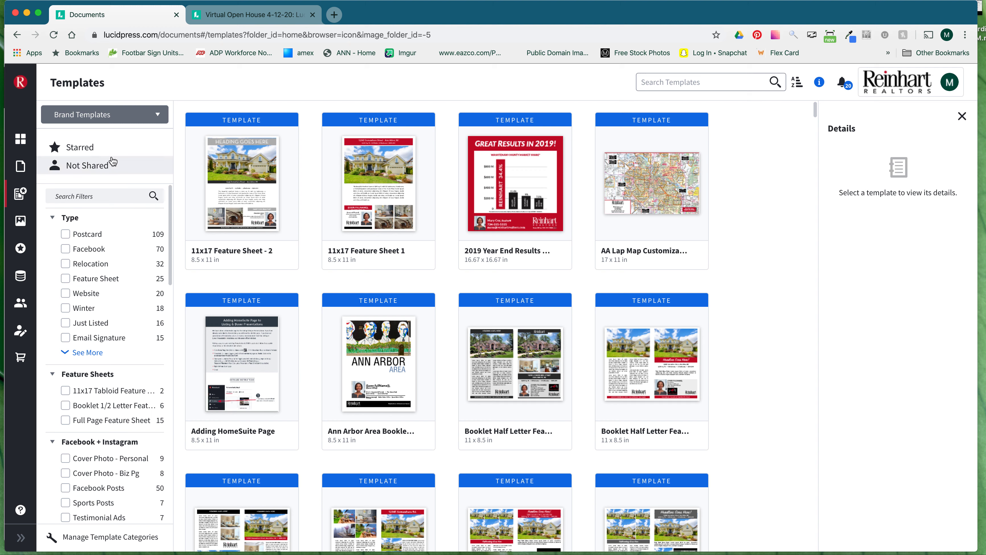
# - Filter the brand templates to the Slideshow type by searching the filters for "sli"
pyautogui.click(77, 197)
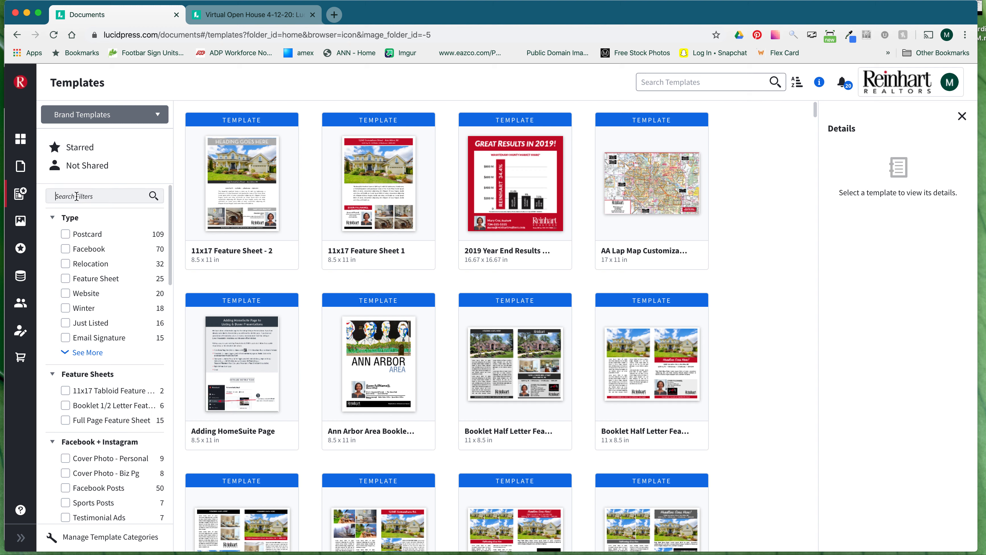
pyautogui.write('sli')
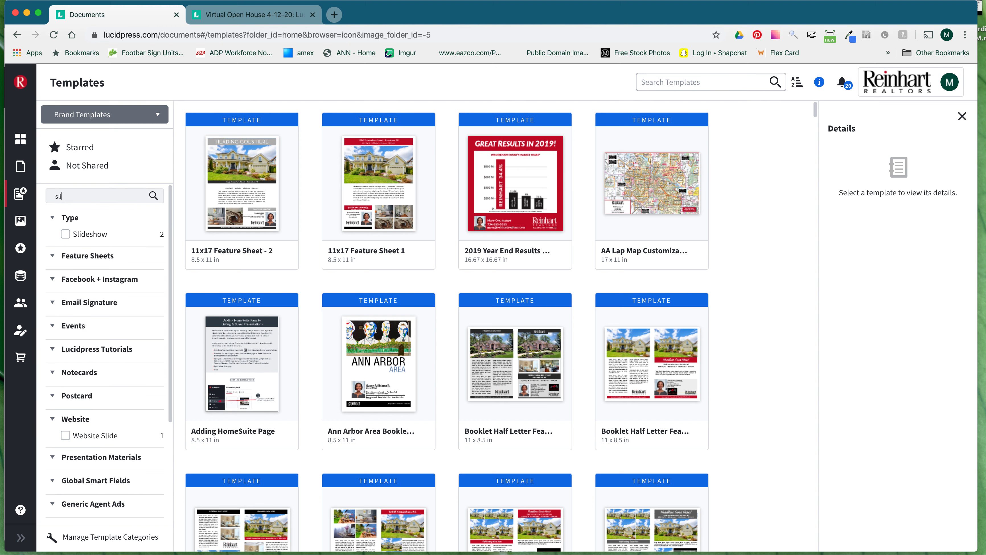
pyautogui.click(65, 234)
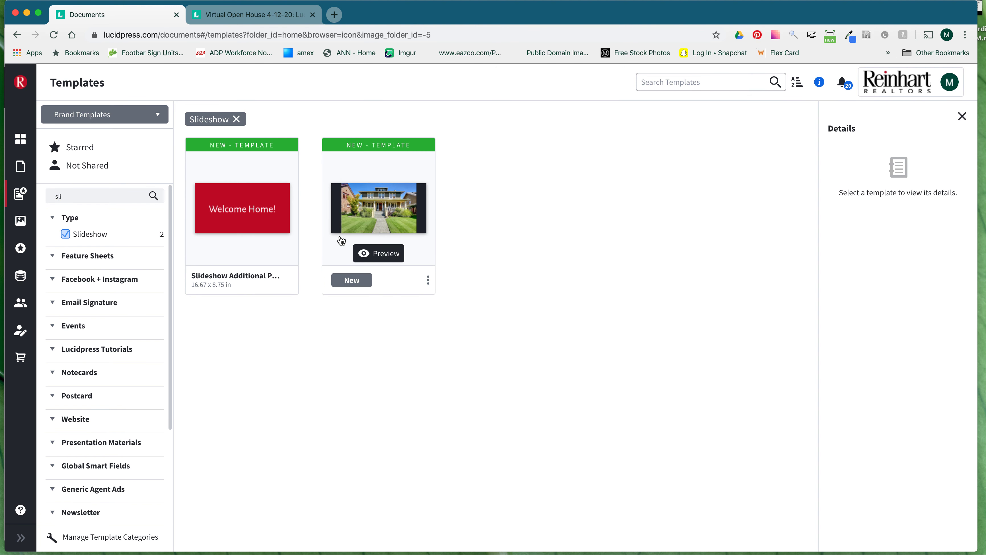
# - Create a document in My Documents from the Virtual Tour Slideshow Template, named with the property's street address plus "Virtual Tour"
pyautogui.moveTo(353, 228)
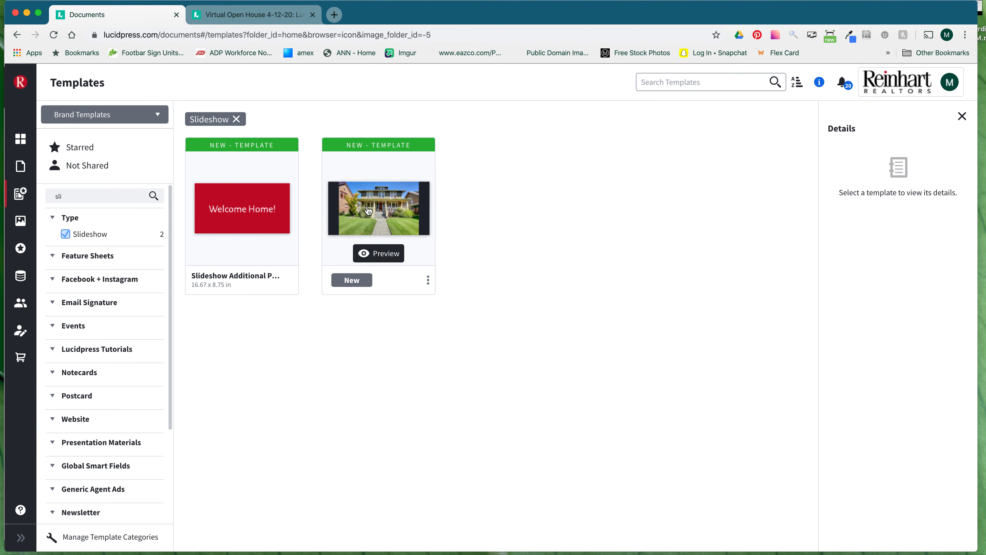
pyautogui.moveTo(391, 289)
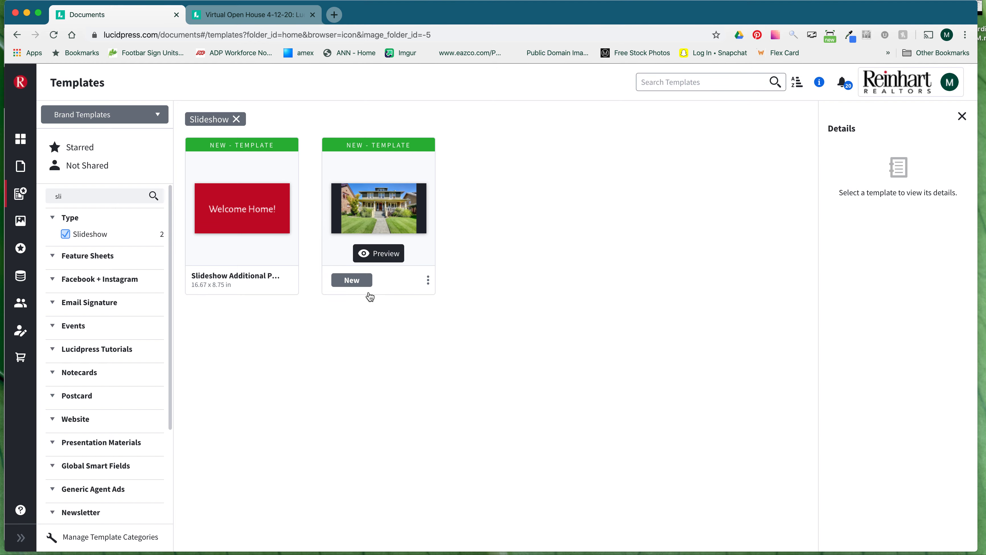
pyautogui.click(356, 283)
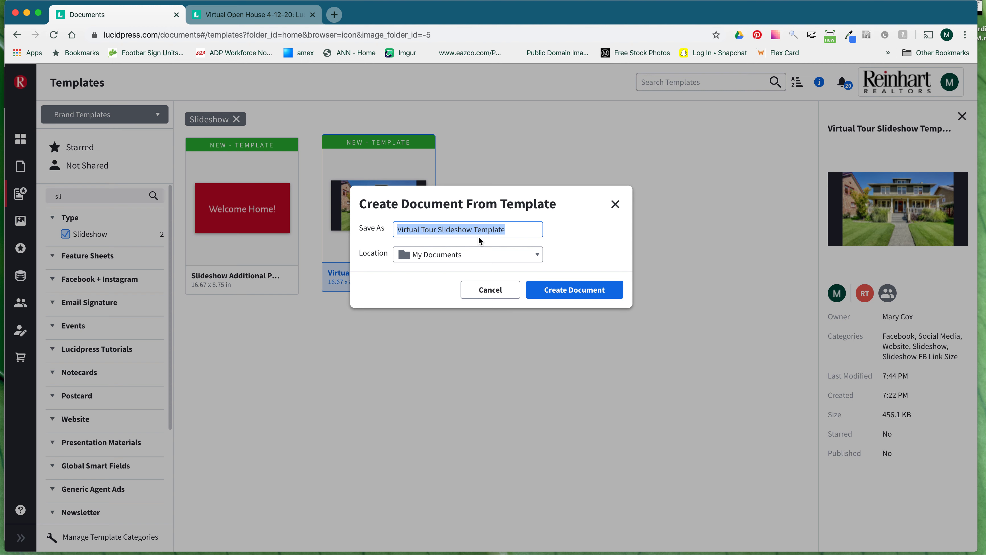
pyautogui.write('1234 Jefferson Street')
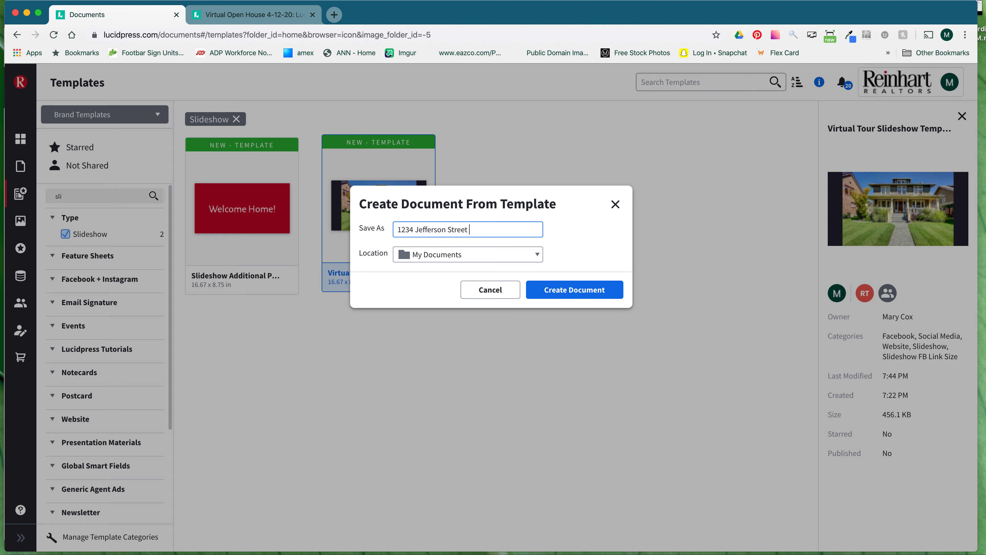
pyautogui.write('Tour')
pyautogui.click(549, 287)
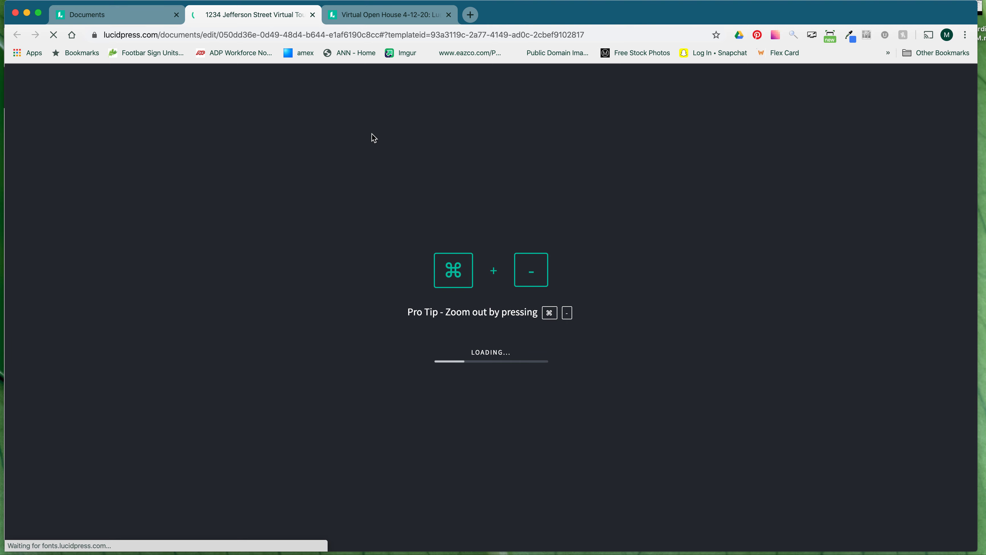
# - Return to the template list and create a document from Slideshow Additional Pages, prefixing its name with the property's address
pyautogui.click(109, 19)
pyautogui.moveTo(277, 280)
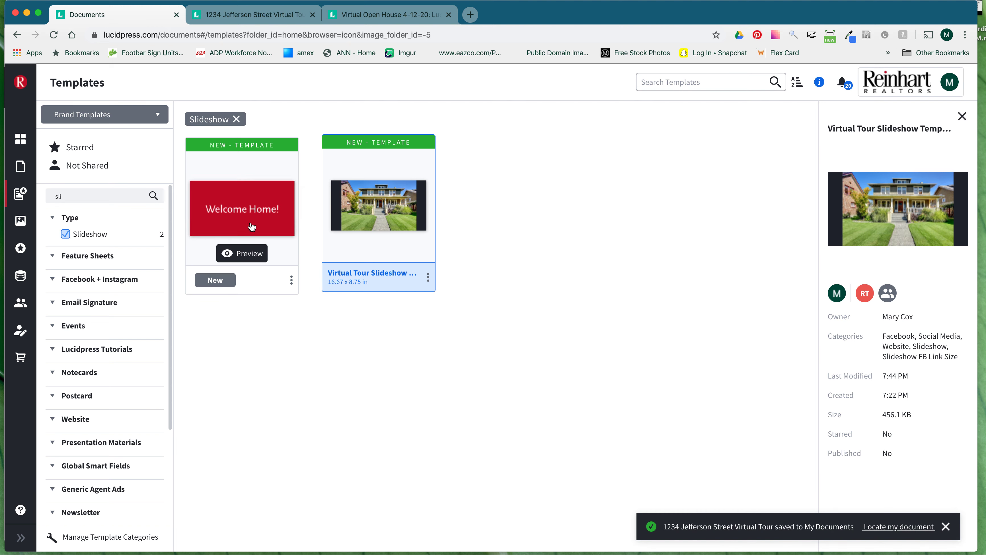
pyautogui.moveTo(390, 216)
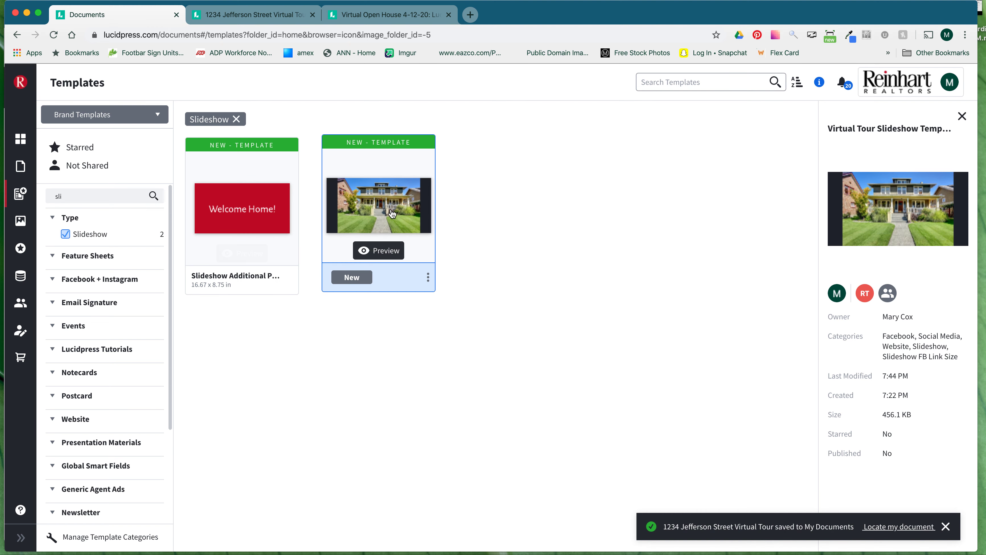
pyautogui.moveTo(280, 237)
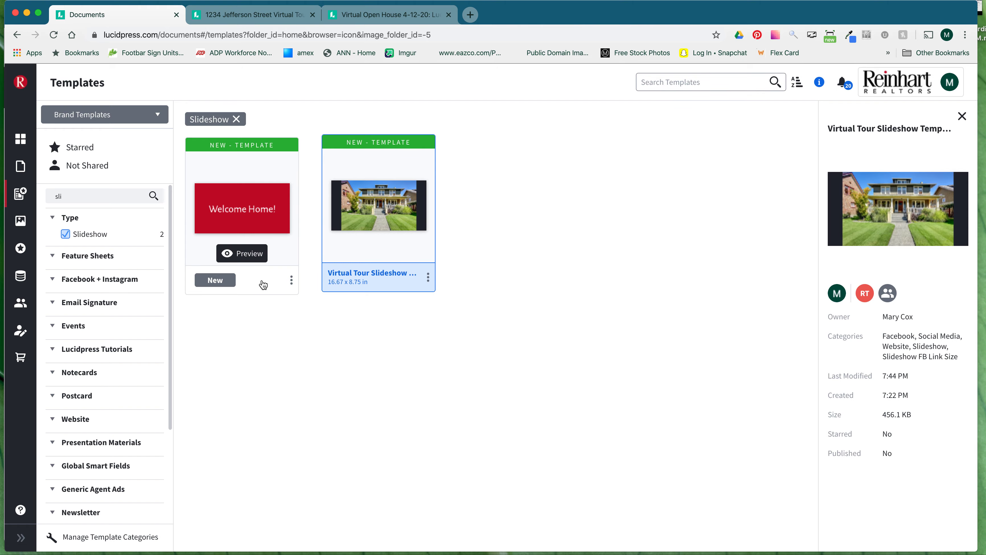
pyautogui.click(222, 284)
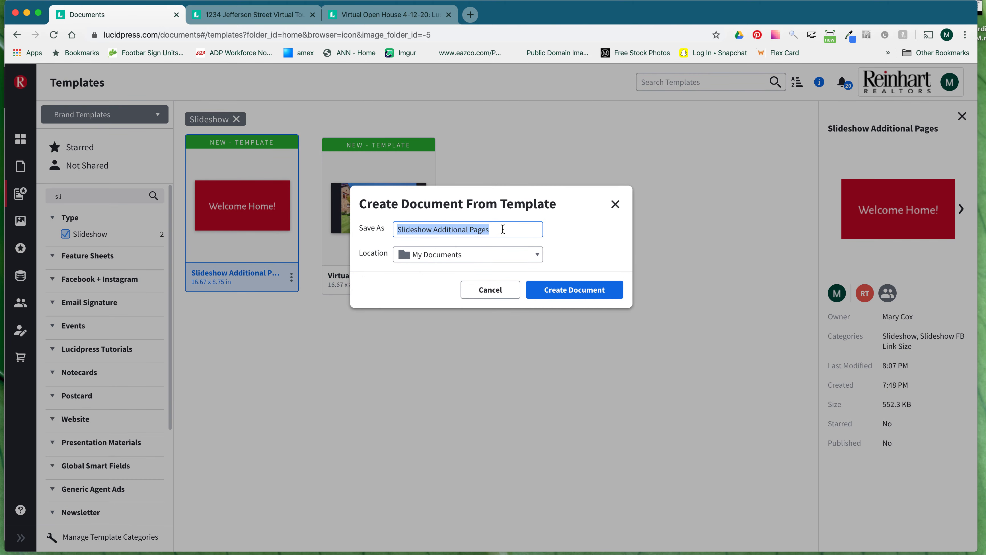
pyautogui.click(397, 230)
pyautogui.write('1234 Jeffers o')
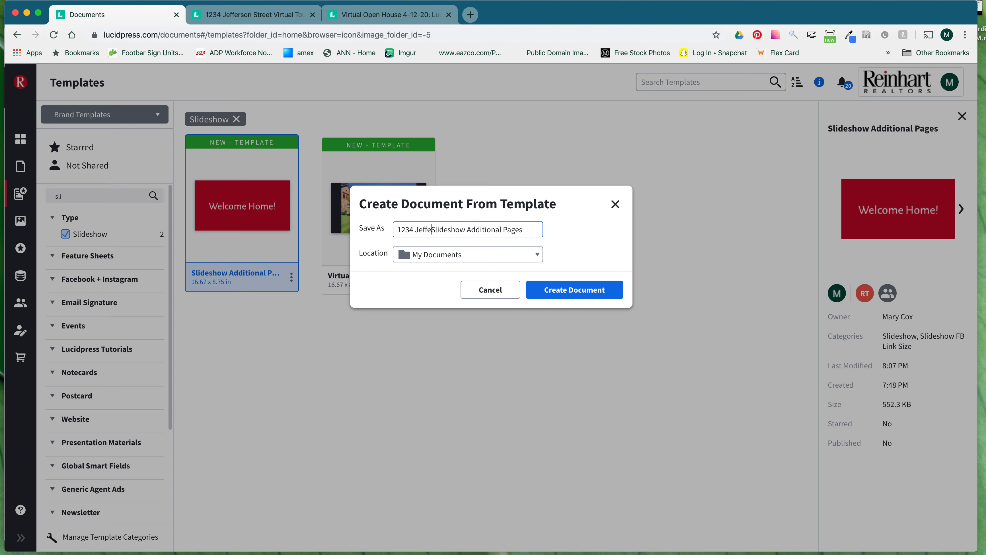
pyautogui.press('BackSpace')
pyautogui.press('BackSpace')
pyautogui.write('on')
pyautogui.click(544, 284)
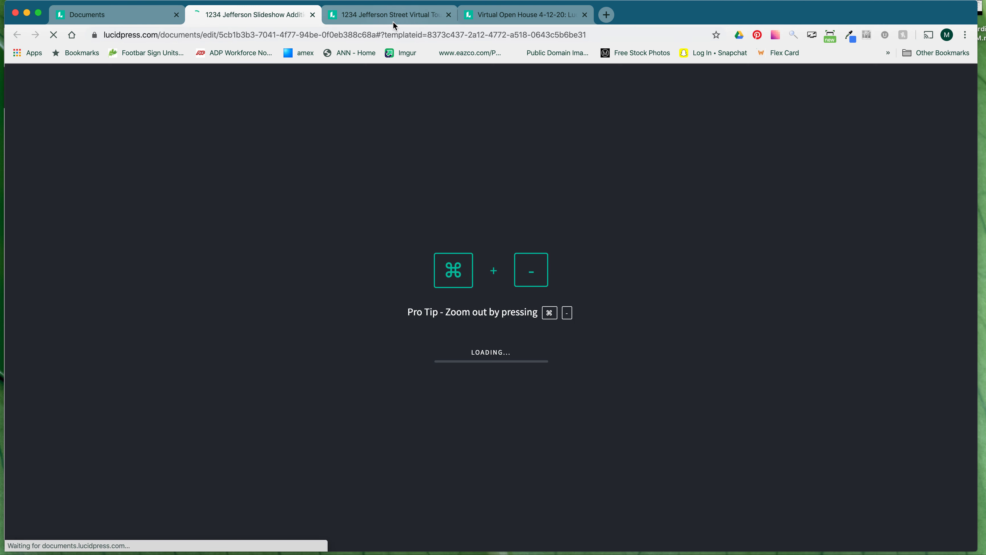
# - Switch to the Virtual Tour document and set its page size units to px
pyautogui.click(392, 17)
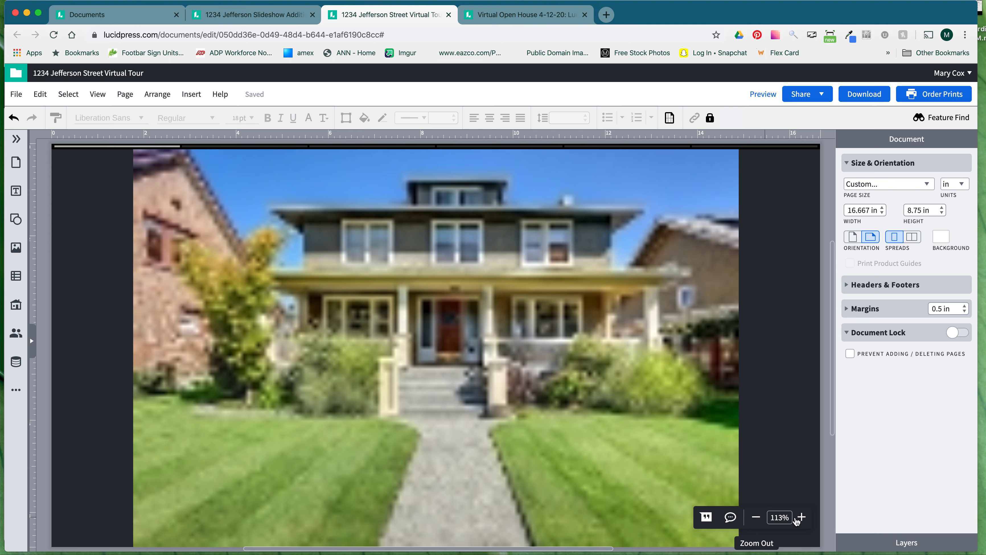
pyautogui.click(757, 521)
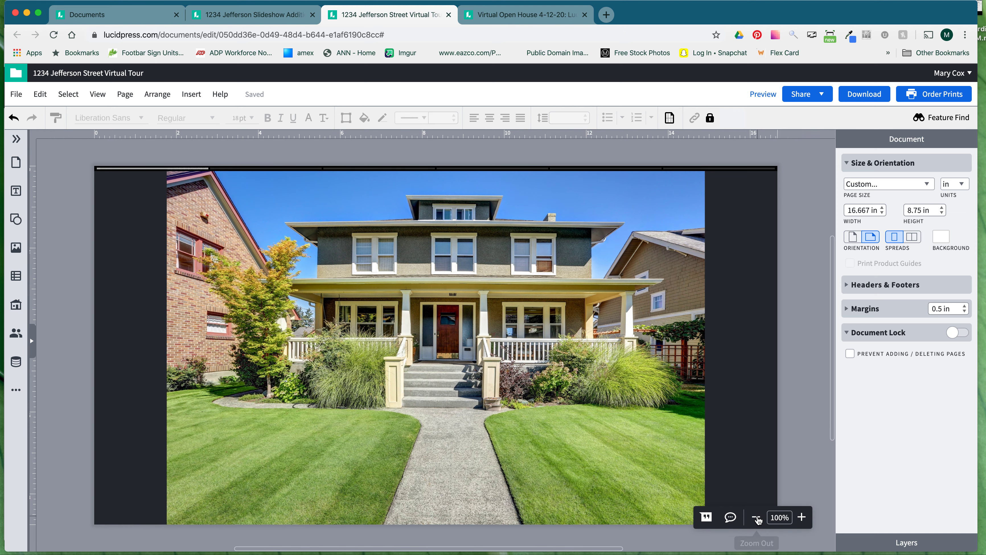
pyautogui.click(757, 521)
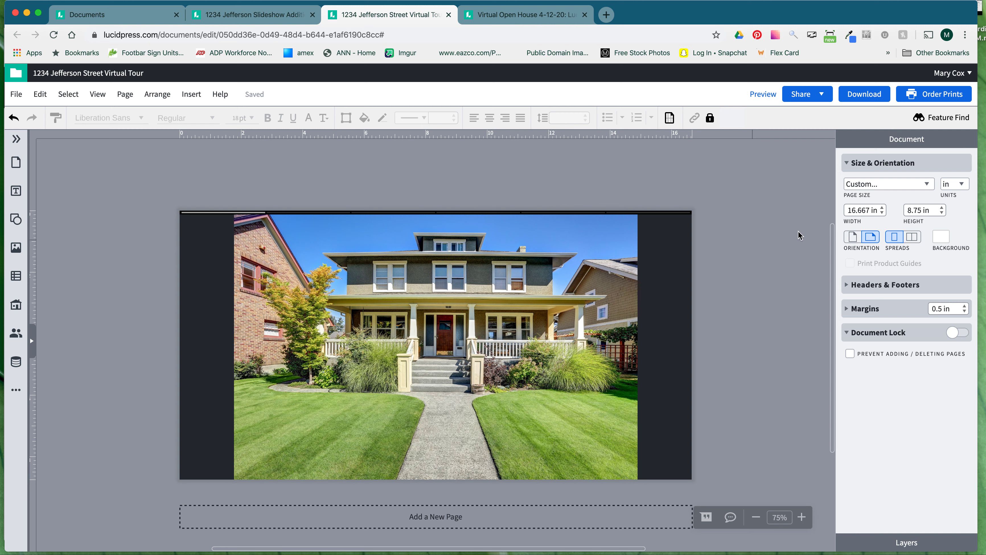
pyautogui.click(950, 186)
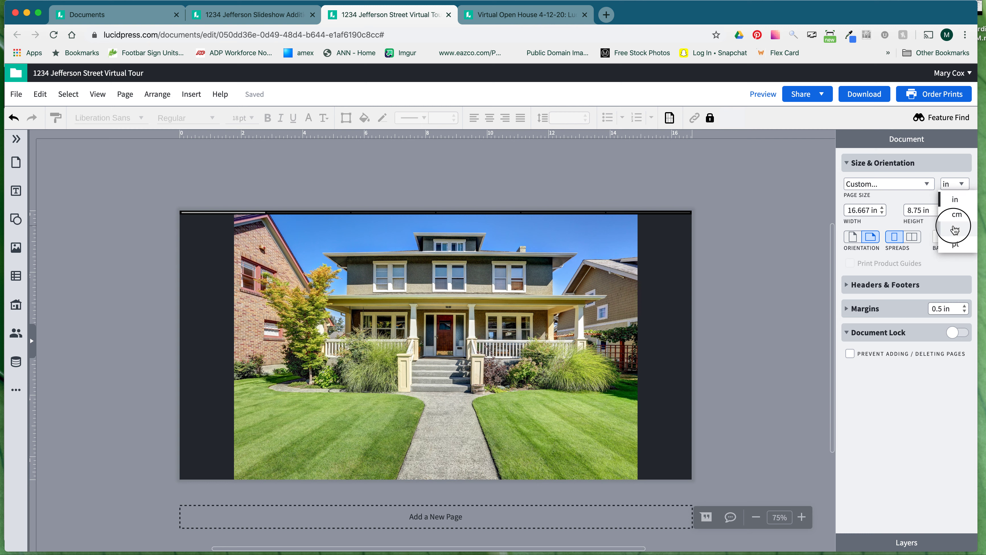
pyautogui.click(955, 230)
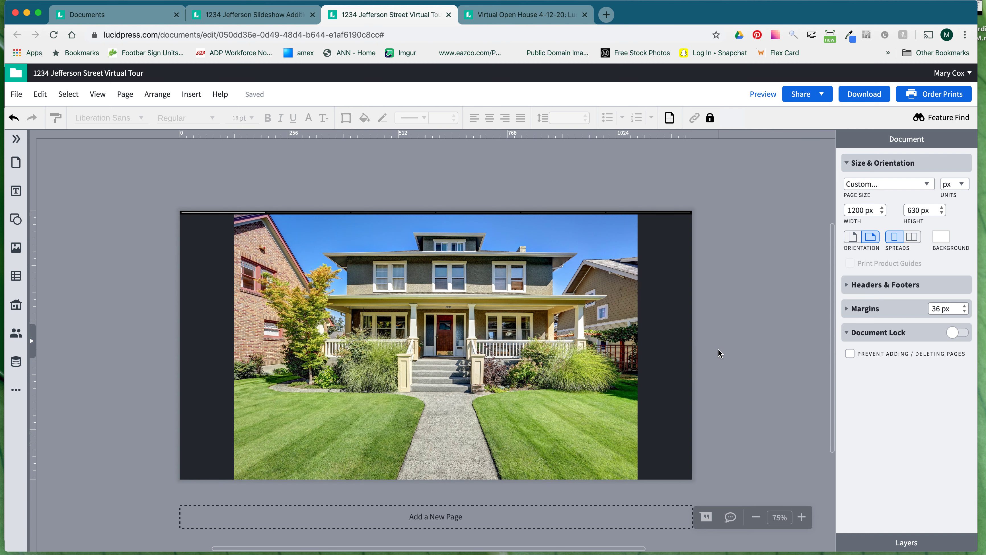
# - Try the Fill image size on the house slideshow, and set it back to Fit
pyautogui.click(557, 358)
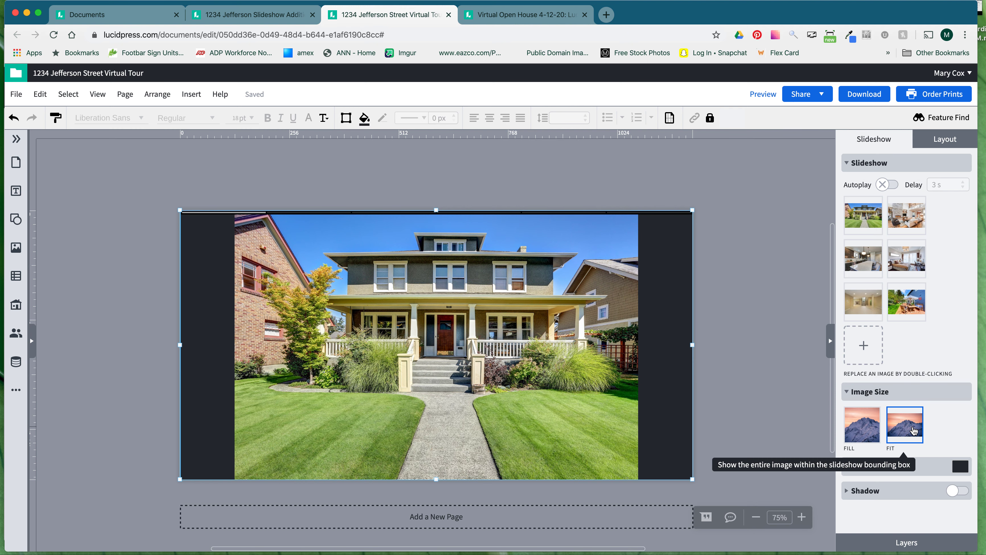
pyautogui.click(866, 434)
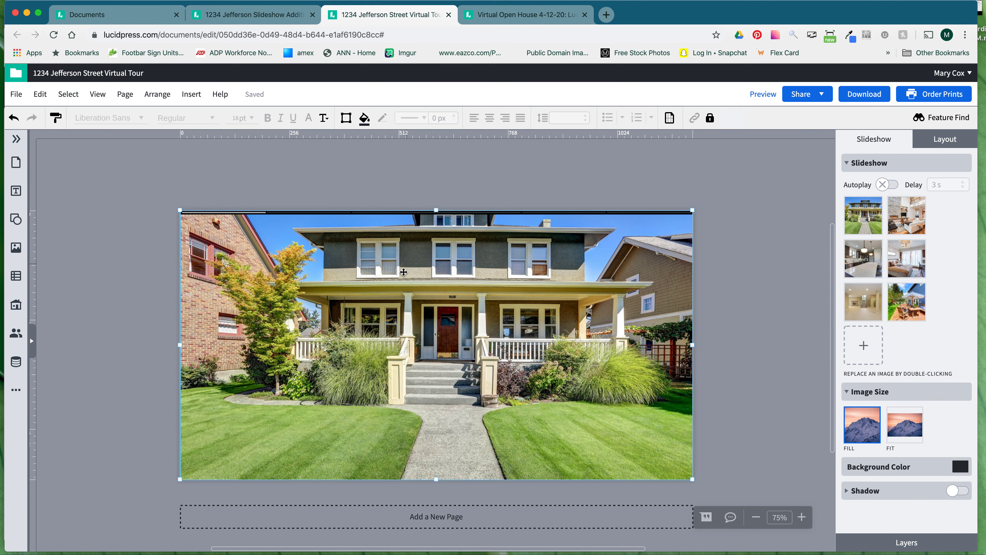
pyautogui.hscroll(-1, 431, 258)
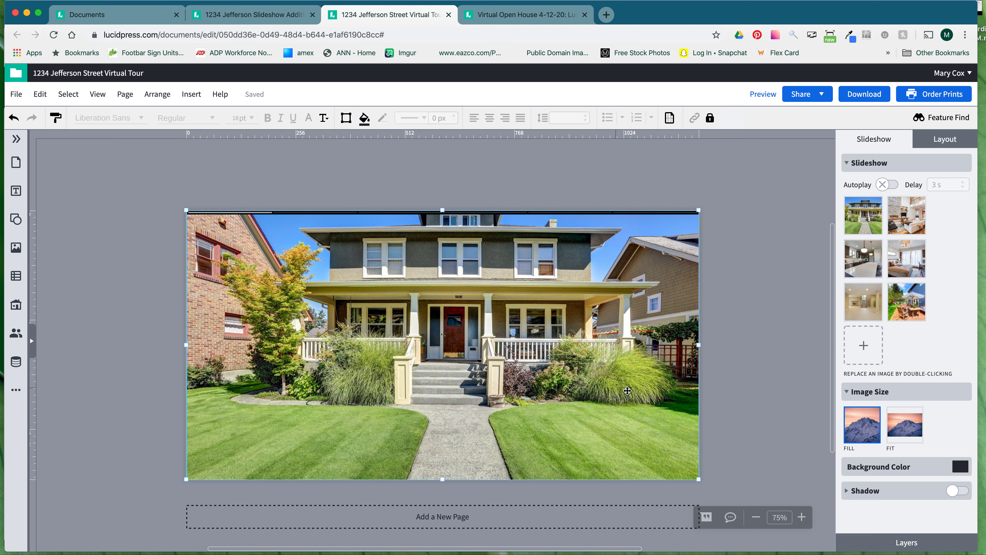
pyautogui.click(907, 430)
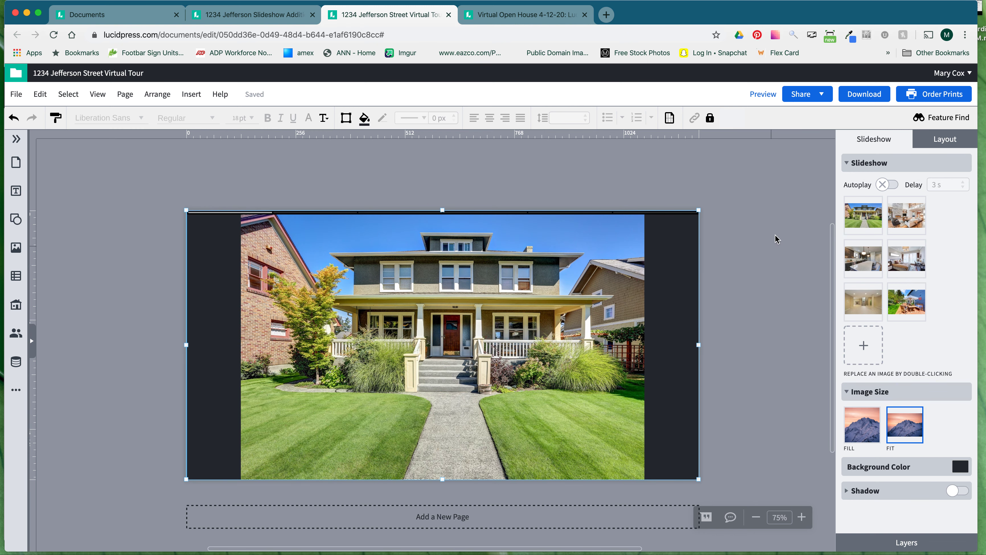
# - Replace the slideshow's second image with the bigstock-Foyer photo from My Images
pyautogui.moveTo(911, 220)
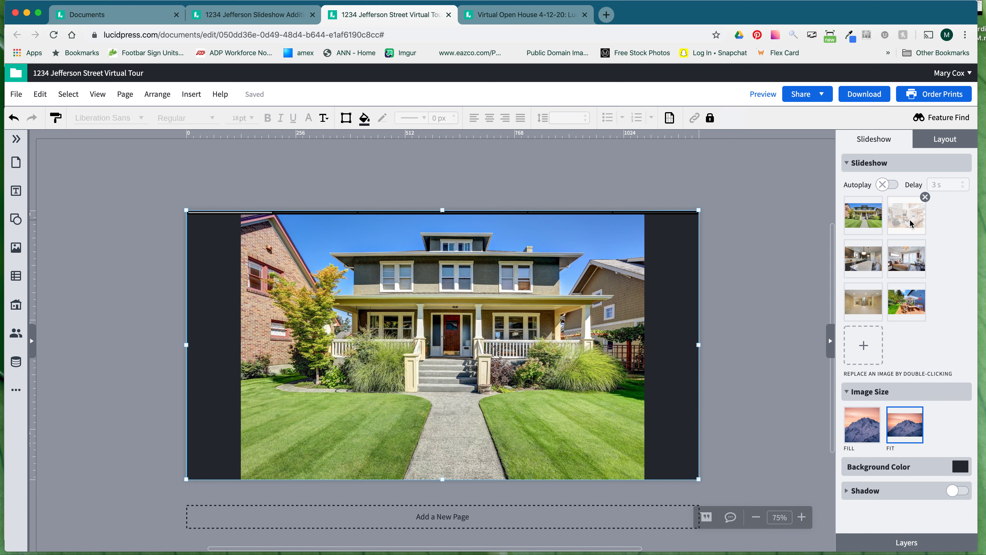
pyautogui.doubleClick(911, 220)
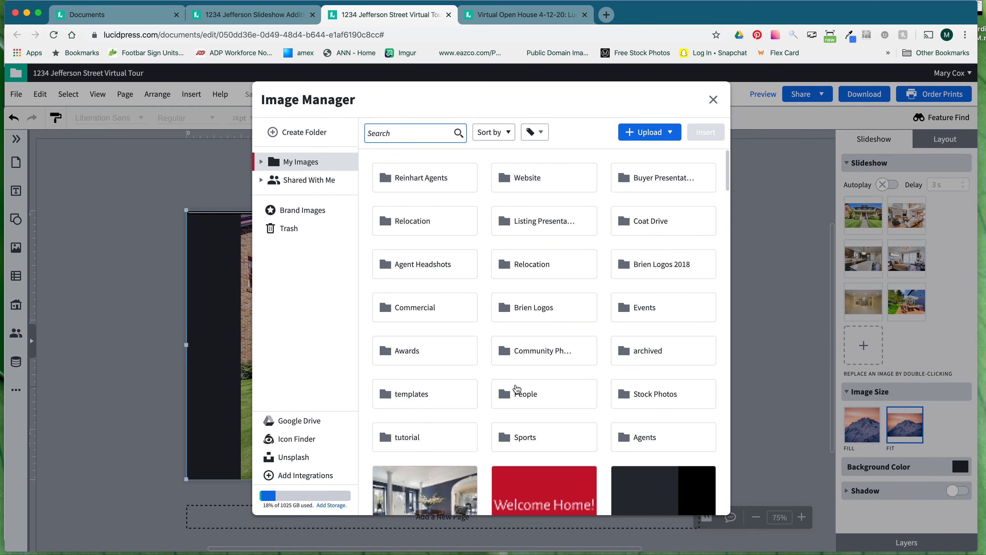
pyautogui.scroll(-3, 522, 384)
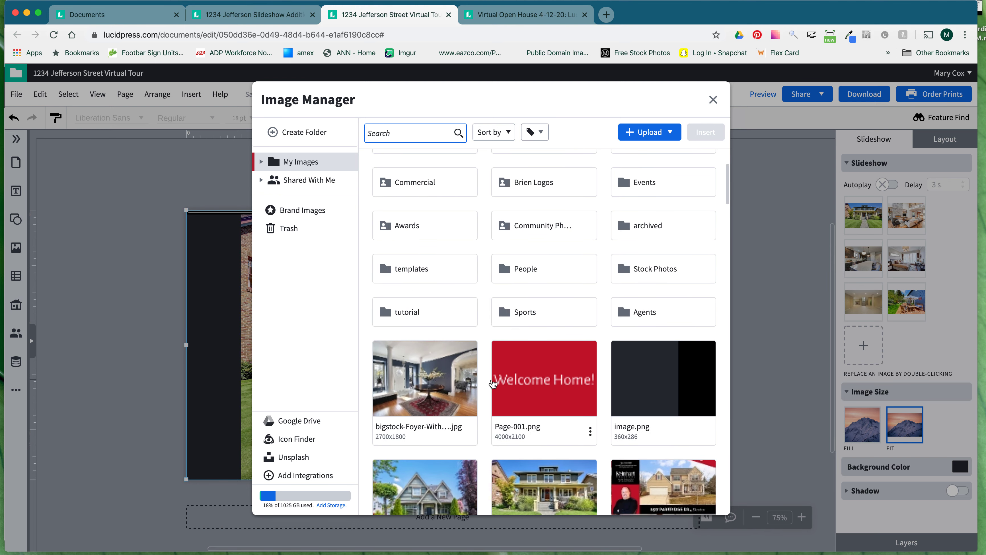
pyautogui.doubleClick(443, 376)
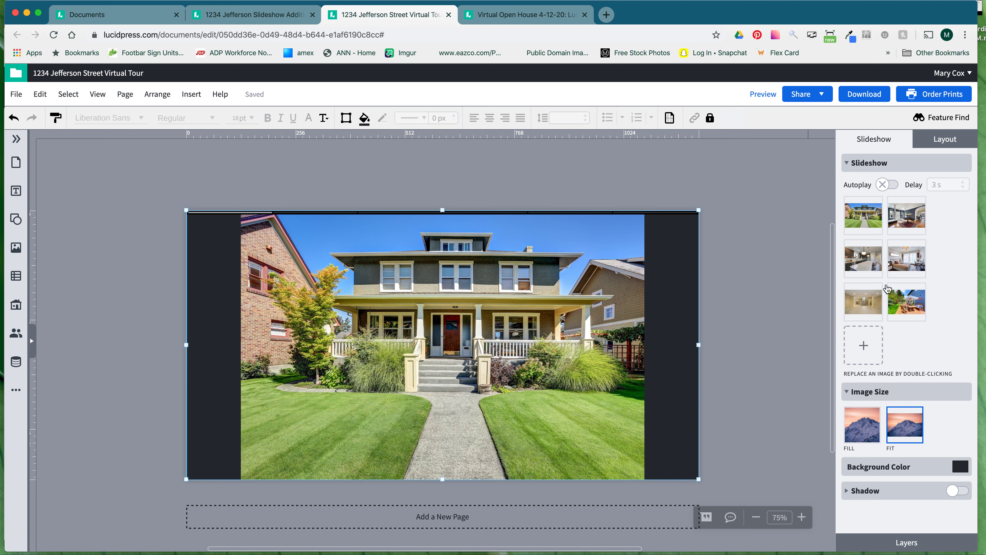
# - Reorder the slideshow photos, placing the kitchen second and a living room photo last
pyautogui.moveTo(898, 274)
pyautogui.moveTo(903, 225)
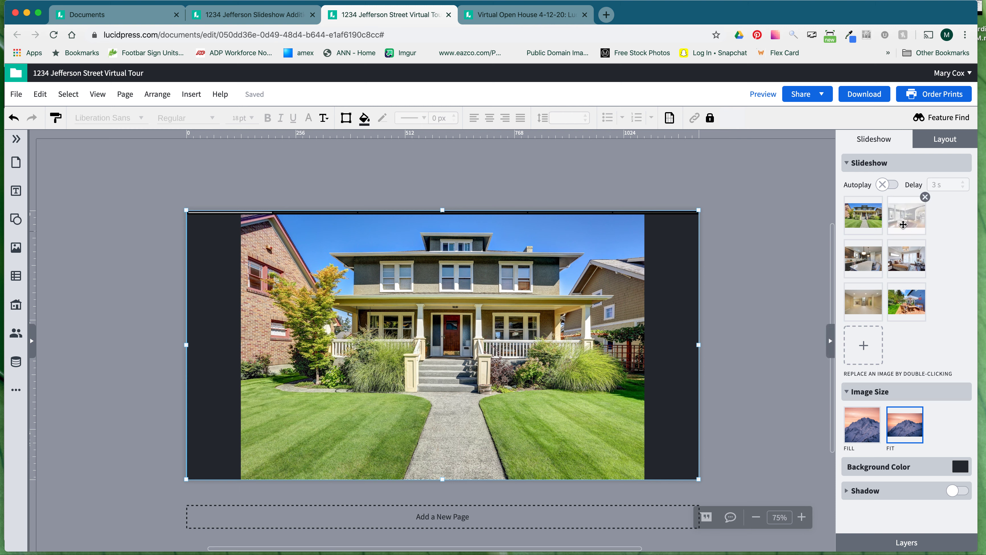
pyautogui.moveTo(901, 218); pyautogui.dragTo(910, 311)
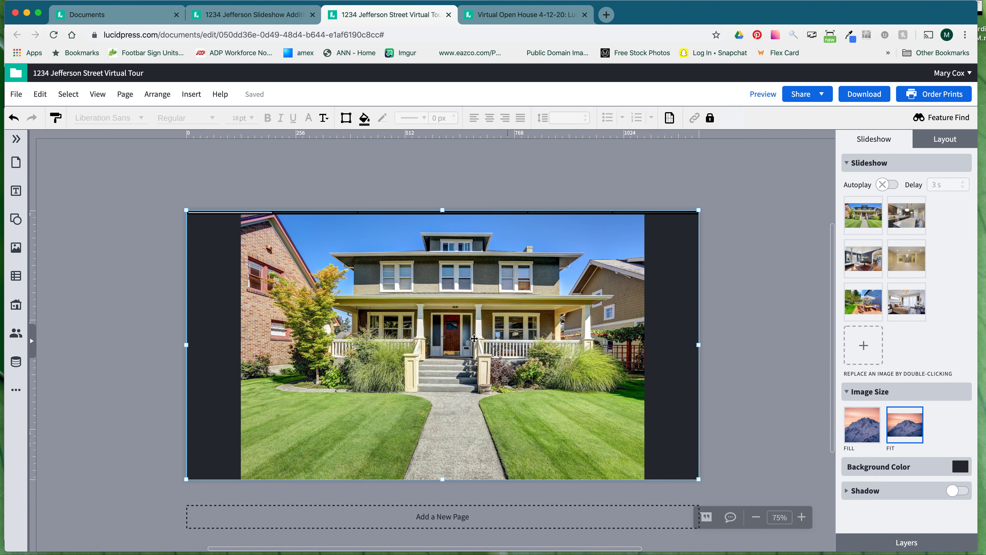
# - Switch to the Slideshow Additional Pages document, show its page thumbnails and look through its red text pages
pyautogui.click(246, 16)
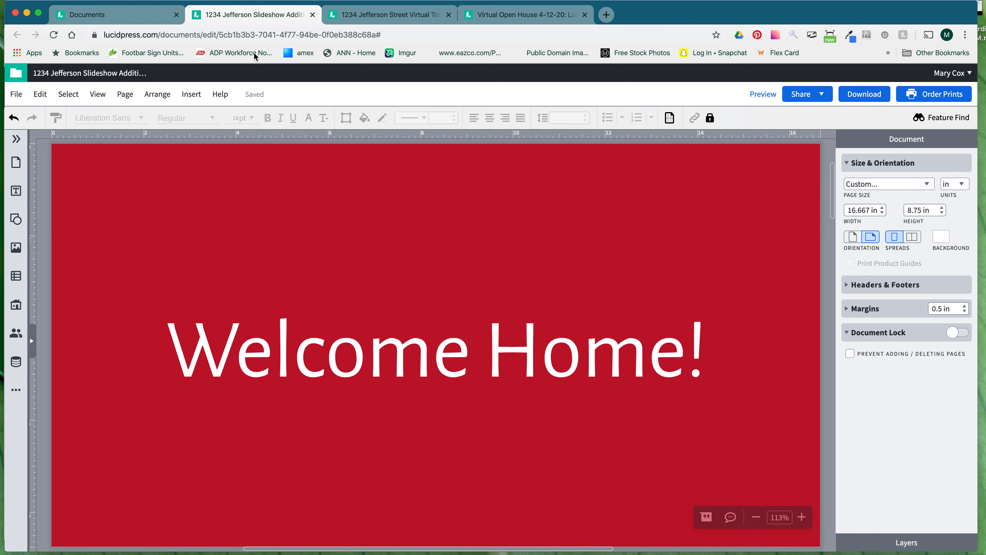
pyautogui.click(756, 517)
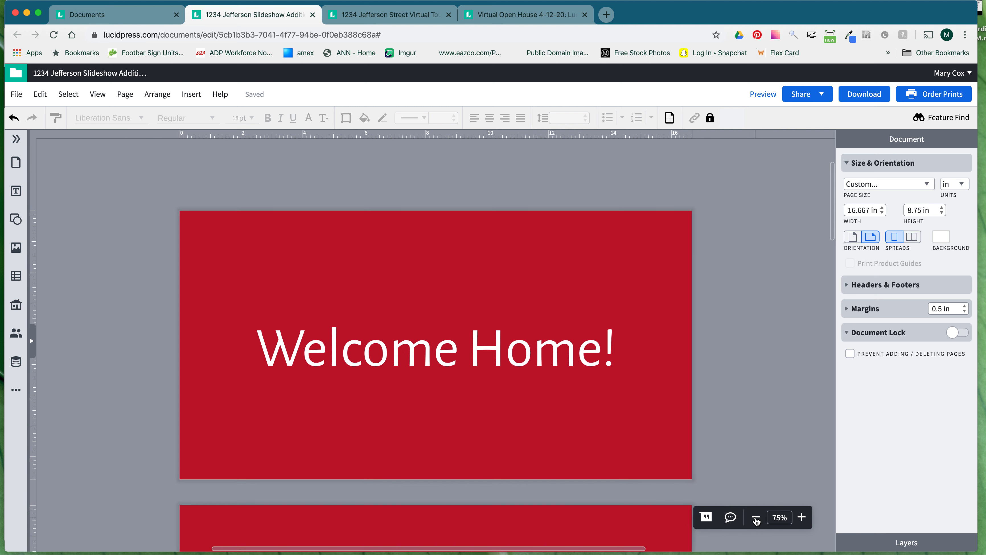
pyautogui.click(756, 518)
pyautogui.scroll(-3, 633, 412)
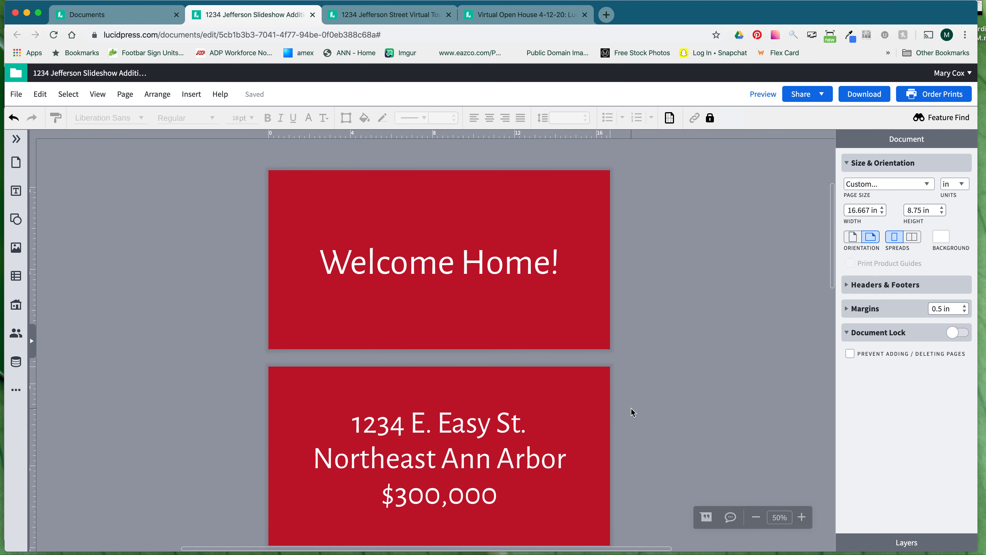
pyautogui.scroll(-2, 633, 412)
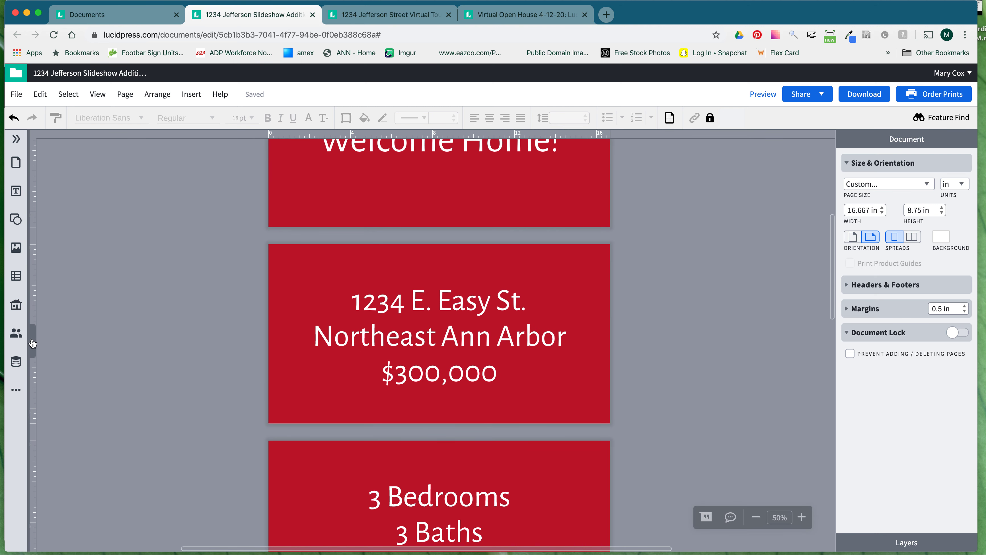
pyautogui.click(37, 347)
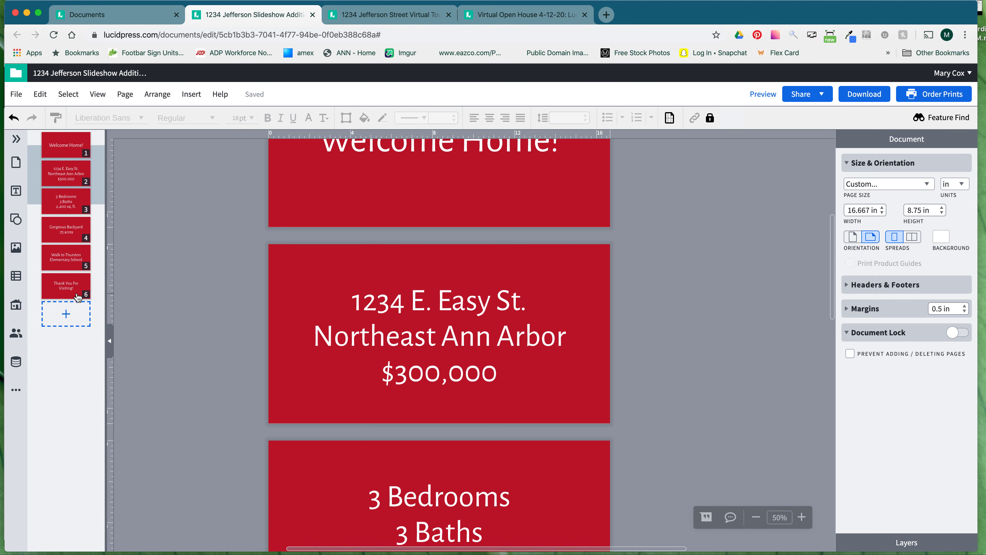
pyautogui.scroll(3, 441, 327)
pyautogui.scroll(1, 441, 327)
pyautogui.scroll(-2, 441, 326)
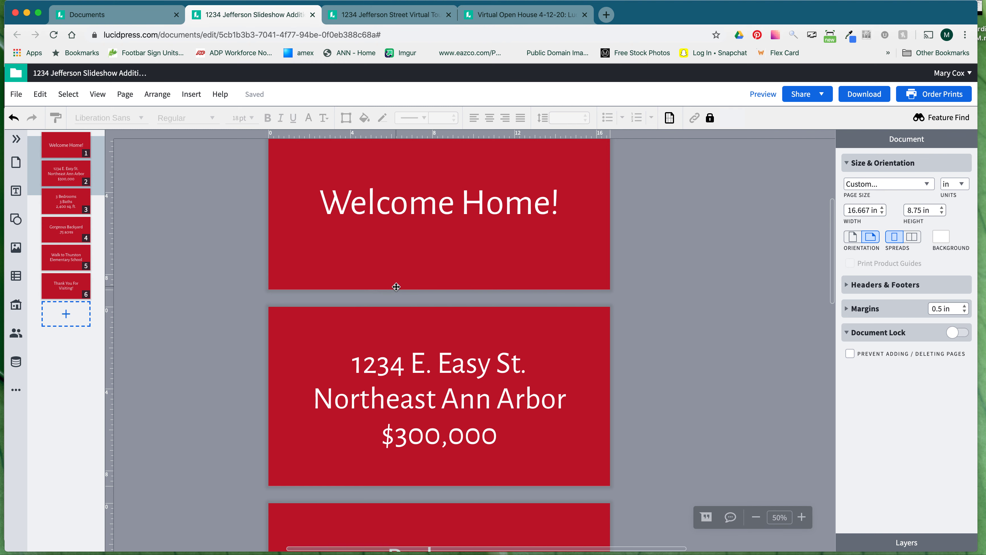
# - Replace the heading text on the first page with "Welcome!"
pyautogui.scroll(2, 396, 286)
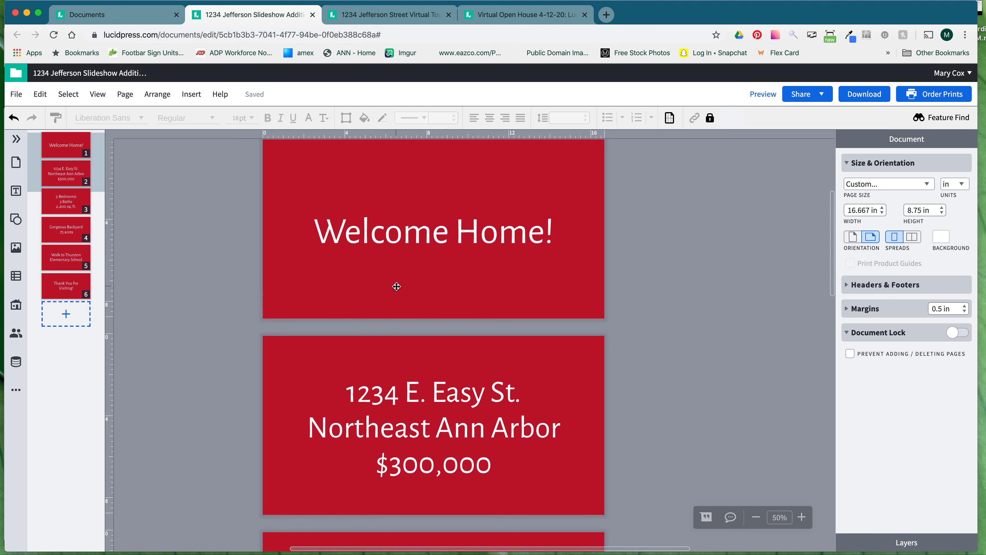
pyautogui.click(444, 242)
pyautogui.moveTo(313, 237); pyautogui.dragTo(566, 238)
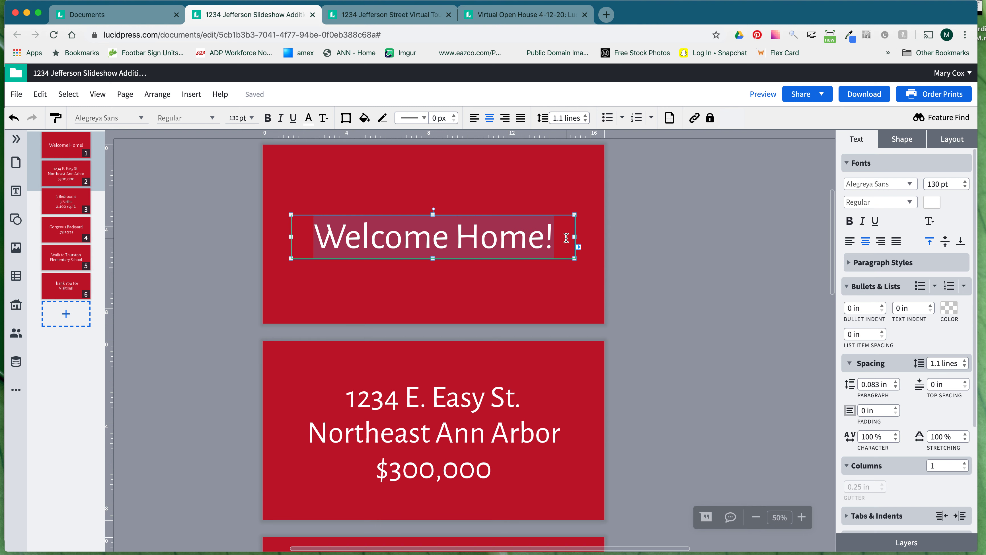
pyautogui.write('Welcome!')
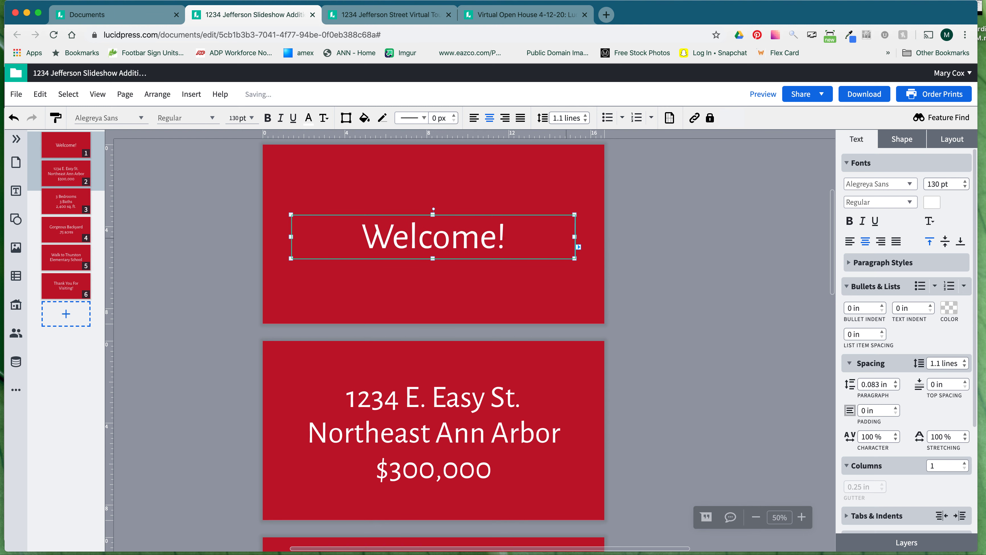
# - Replace the street name in the second page's address line with the listing's street name
pyautogui.click(498, 416)
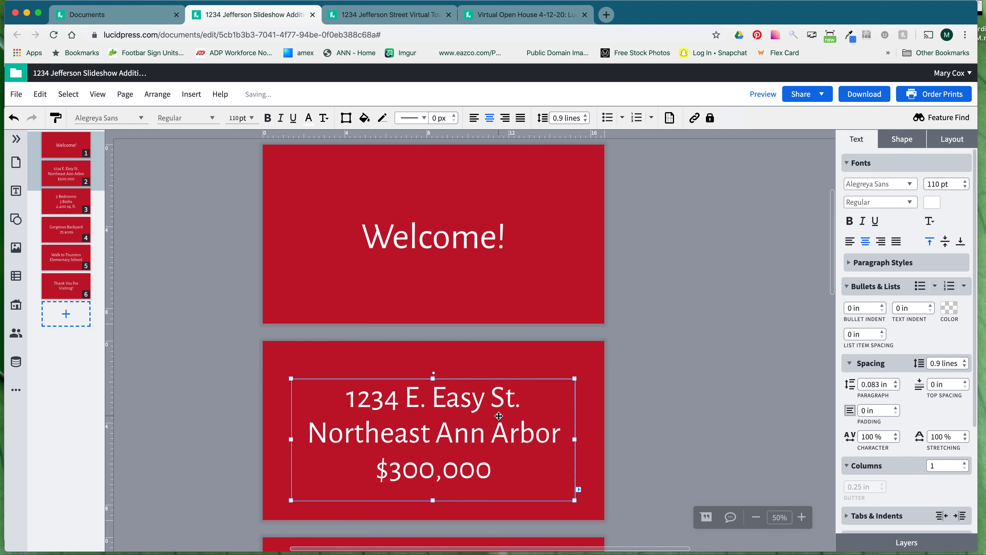
pyautogui.moveTo(522, 401); pyautogui.dragTo(406, 399)
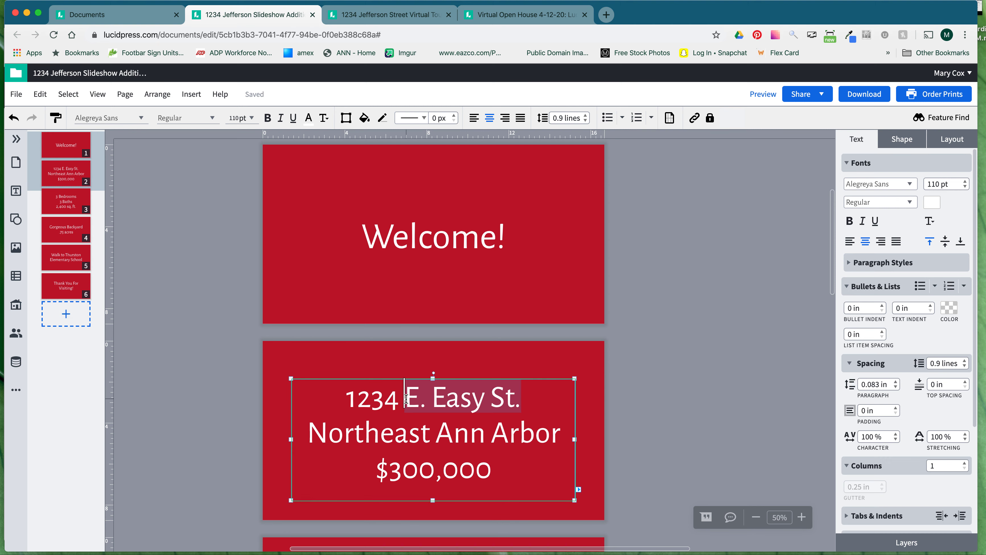
pyautogui.write('Jefferson')
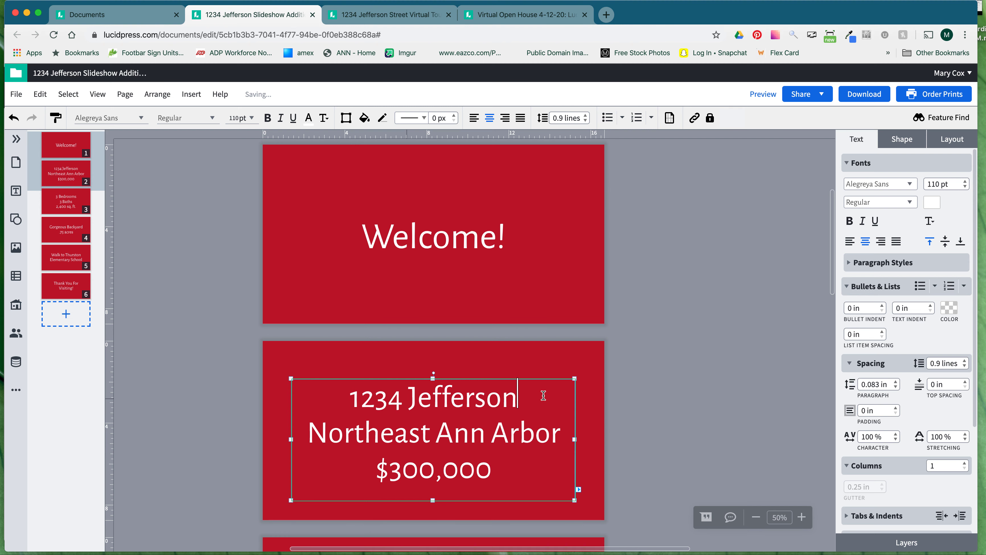
pyautogui.click(658, 427)
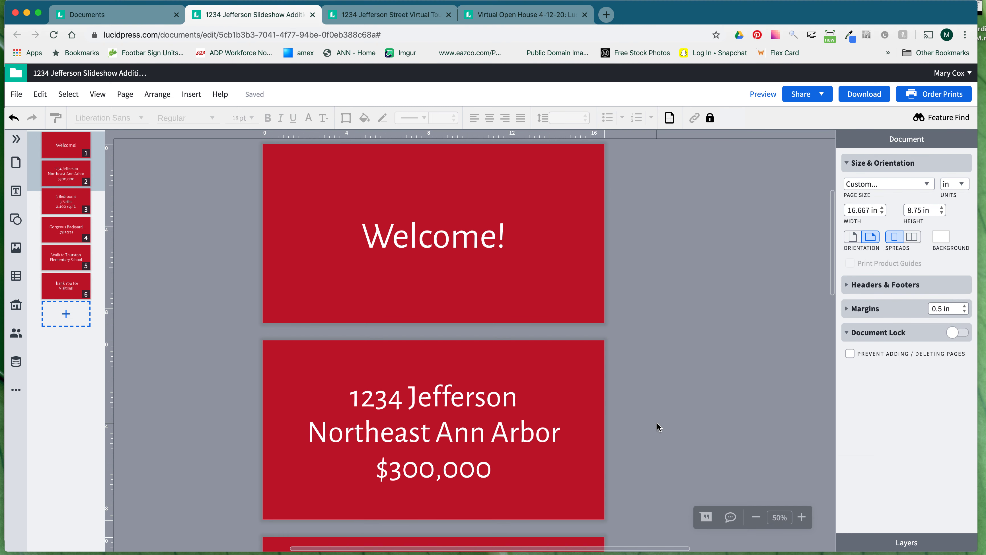
# - Duplicate the second page, which holds the address and price
pyautogui.scroll(-5, 658, 427)
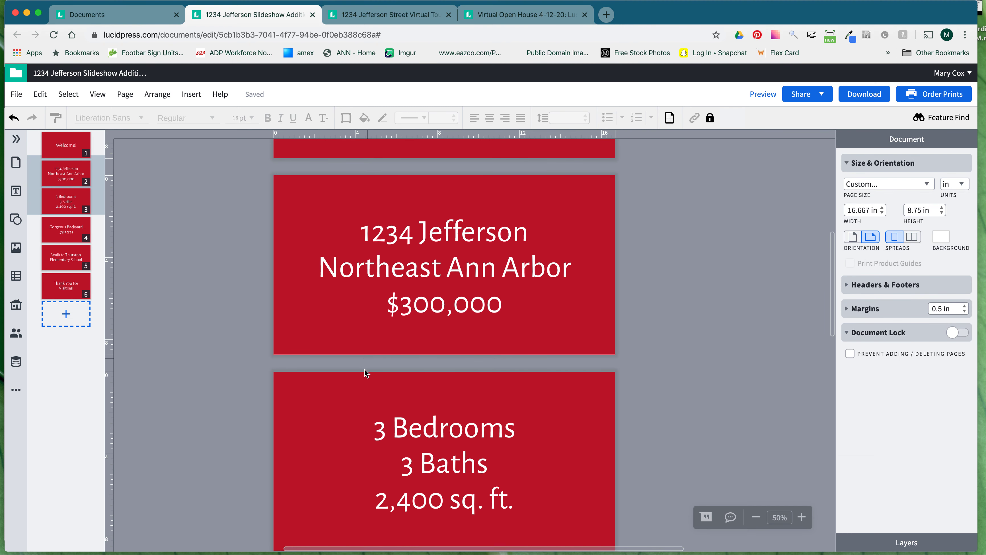
pyautogui.rightClick(66, 174)
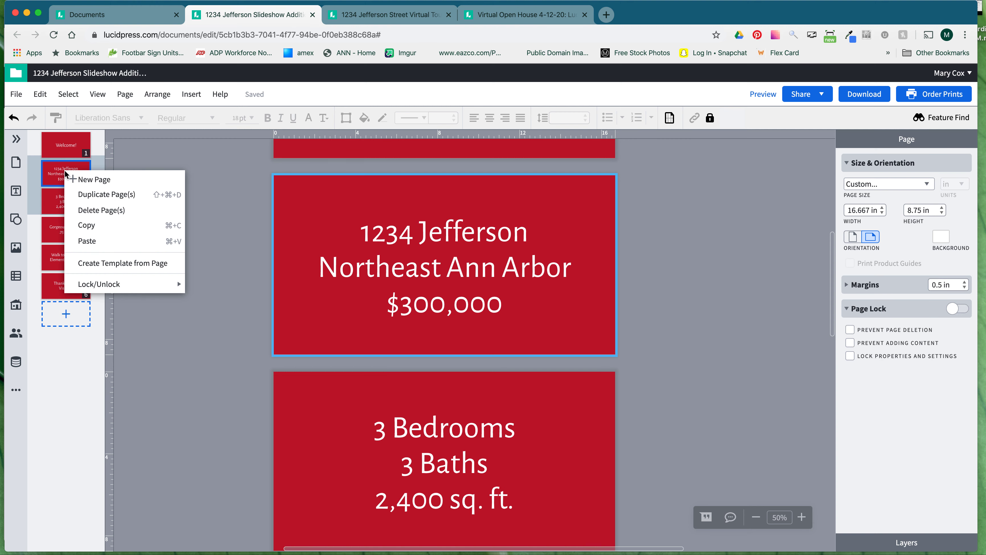
pyautogui.click(83, 199)
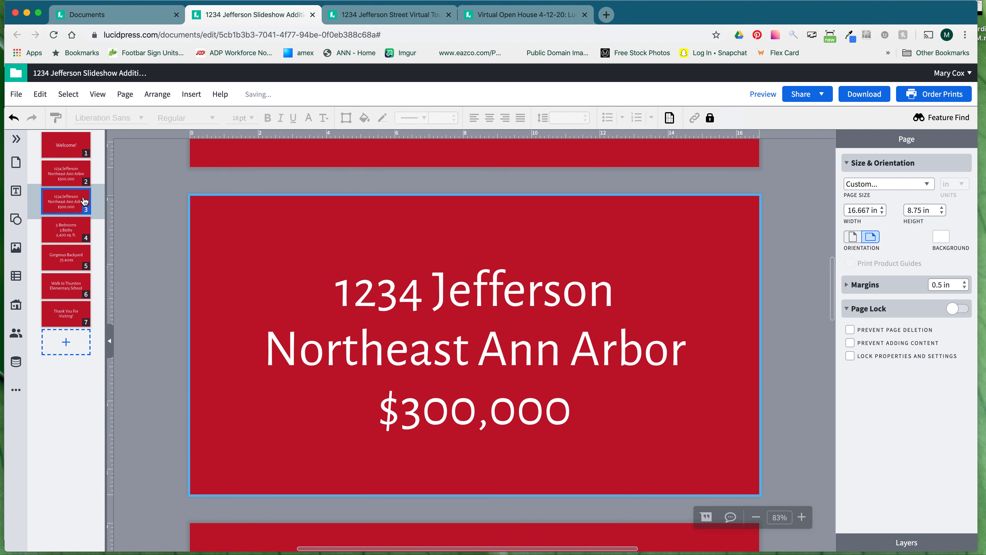
pyautogui.scroll(7, 561, 387)
pyautogui.scroll(-4, 561, 387)
pyautogui.scroll(-3, 561, 387)
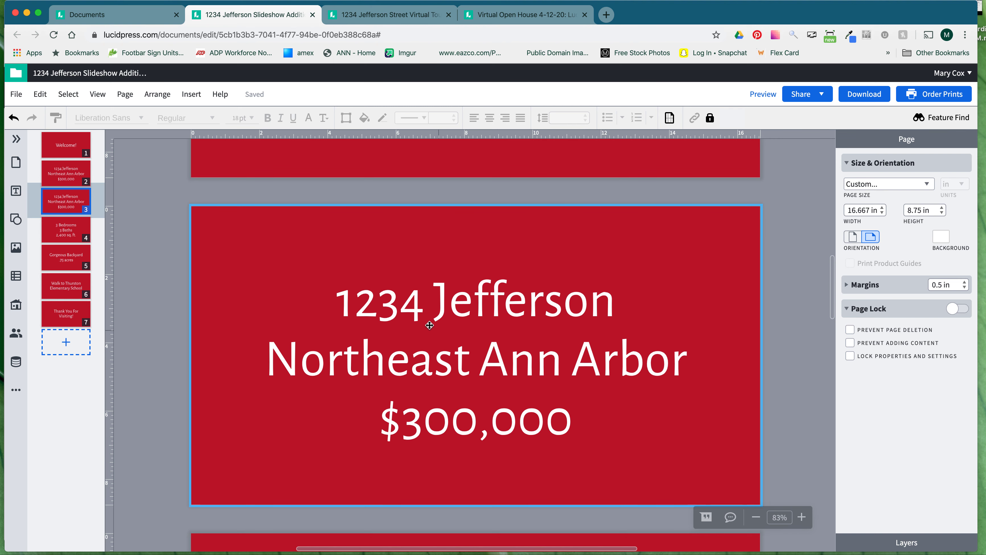
# - Replace all the text on the duplicated third page with "Beautiful Entryway"
pyautogui.click(410, 311)
pyautogui.click(410, 311)
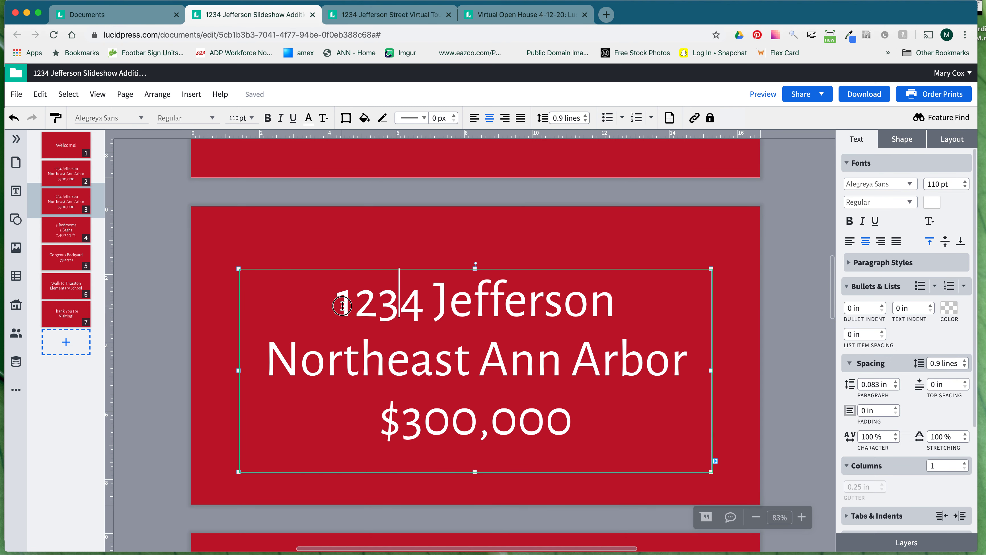
pyautogui.moveTo(335, 305); pyautogui.dragTo(614, 411)
pyautogui.write('Bea')
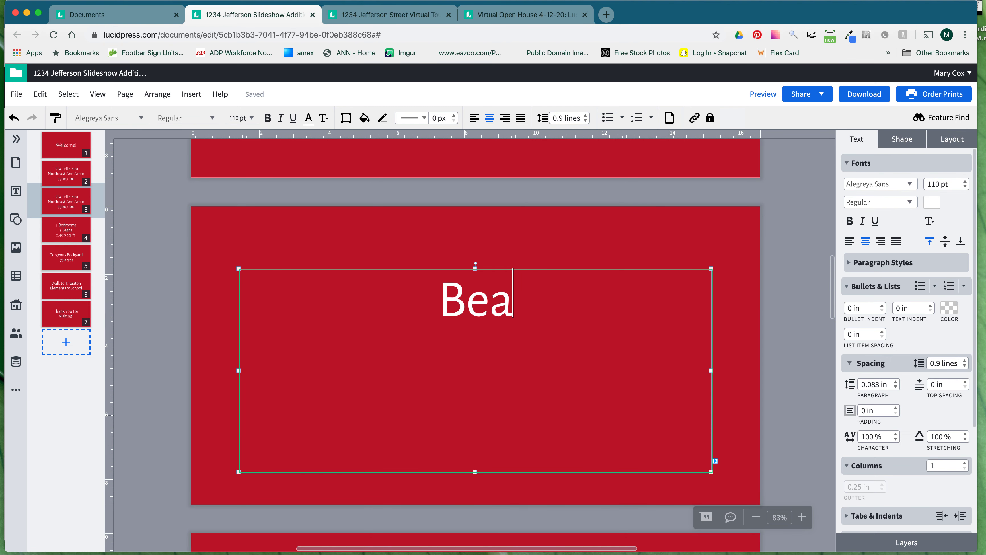
pyautogui.write('utiful Entryway')
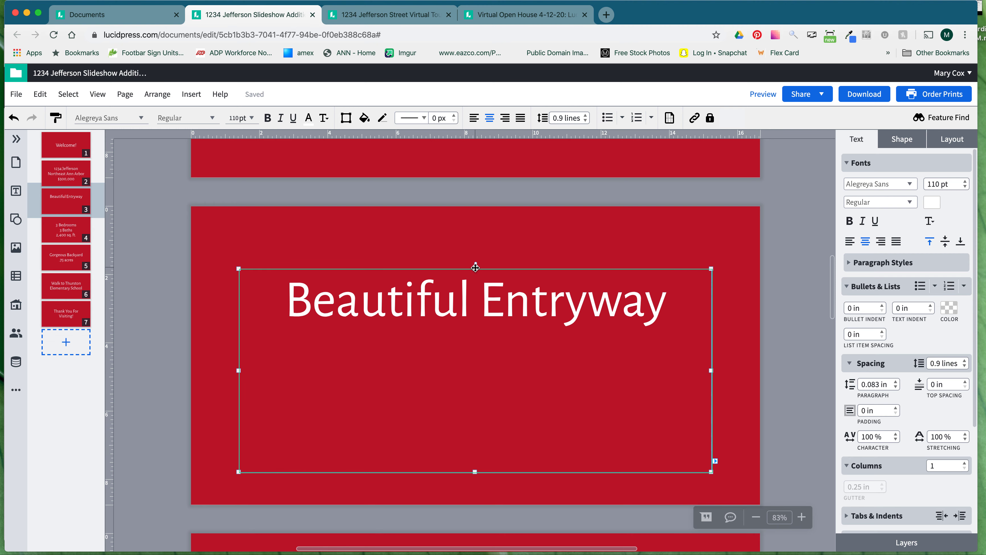
pyautogui.click(711, 308)
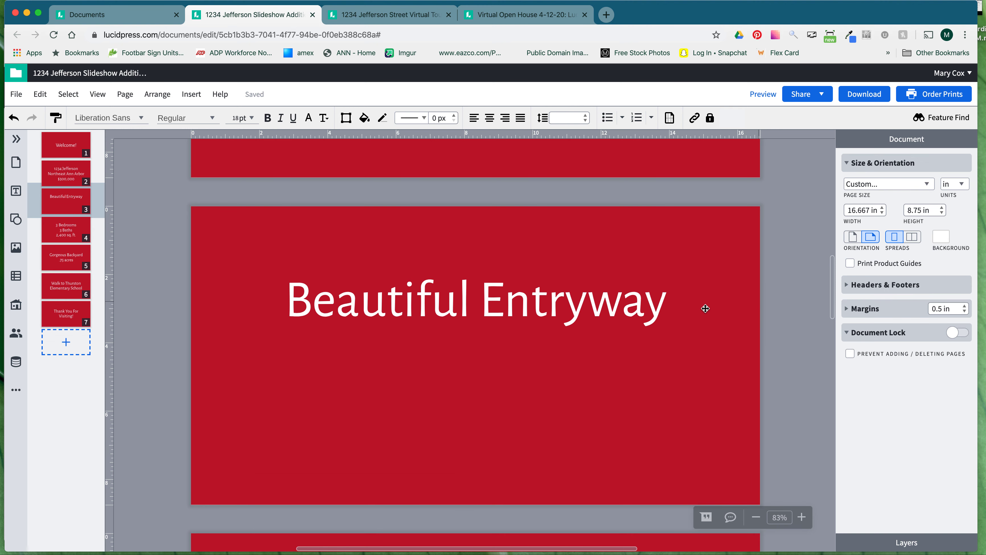
# - Lower the top edge of the "Beautiful Entryway" text box so the text sits near the page's vertical middle
pyautogui.click(474, 283)
pyautogui.moveTo(474, 282); pyautogui.dragTo(475, 318)
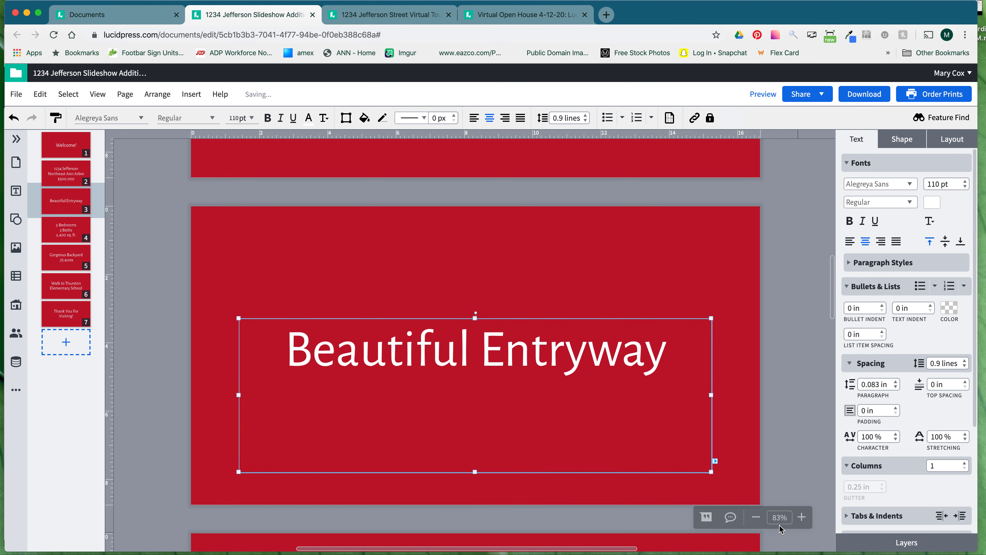
pyautogui.click(798, 389)
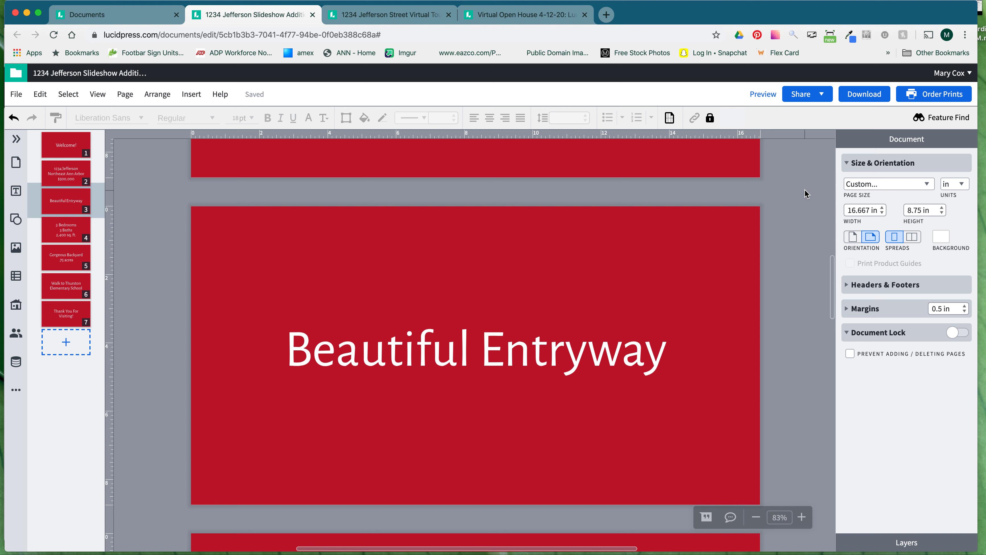
# - Set the document's measurement units to px
pyautogui.click(947, 185)
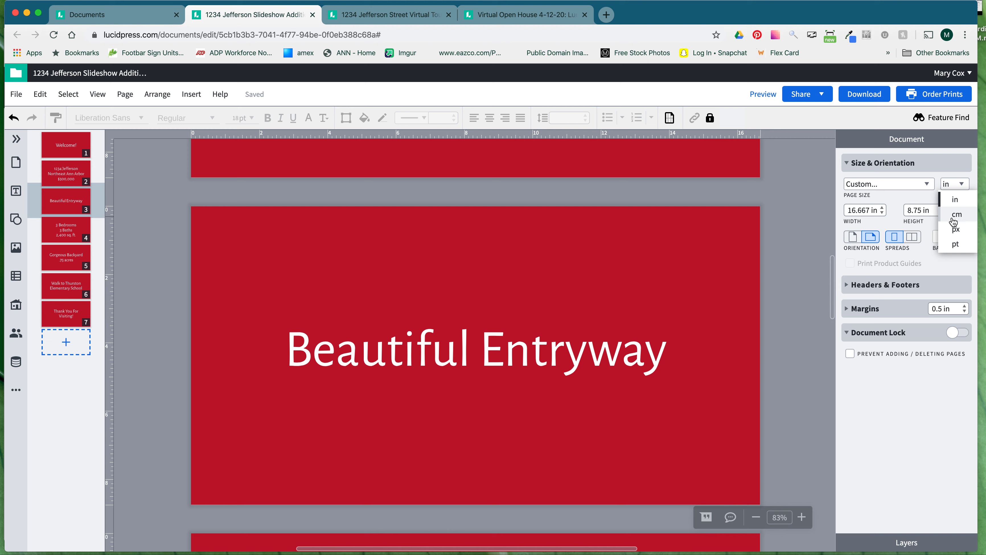
pyautogui.click(961, 233)
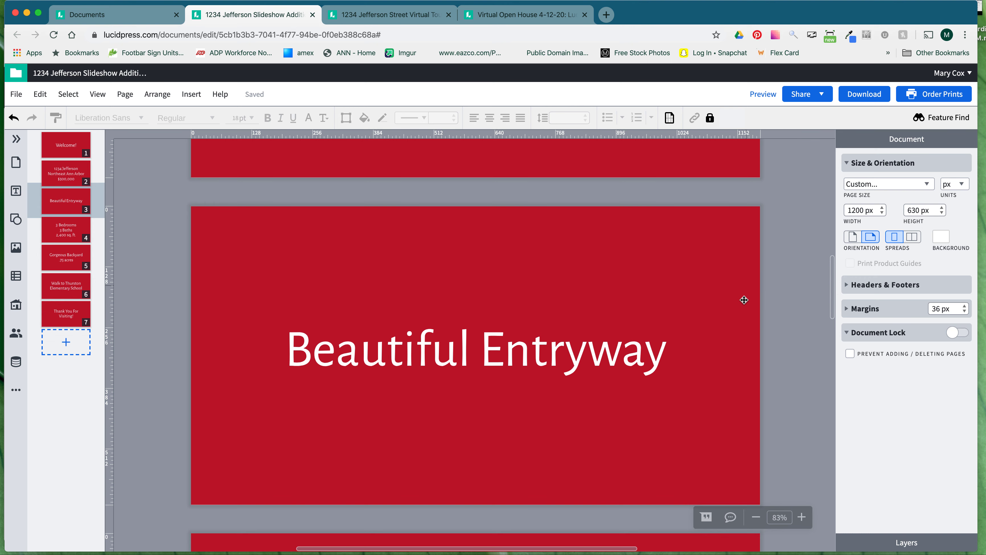
pyautogui.click(754, 517)
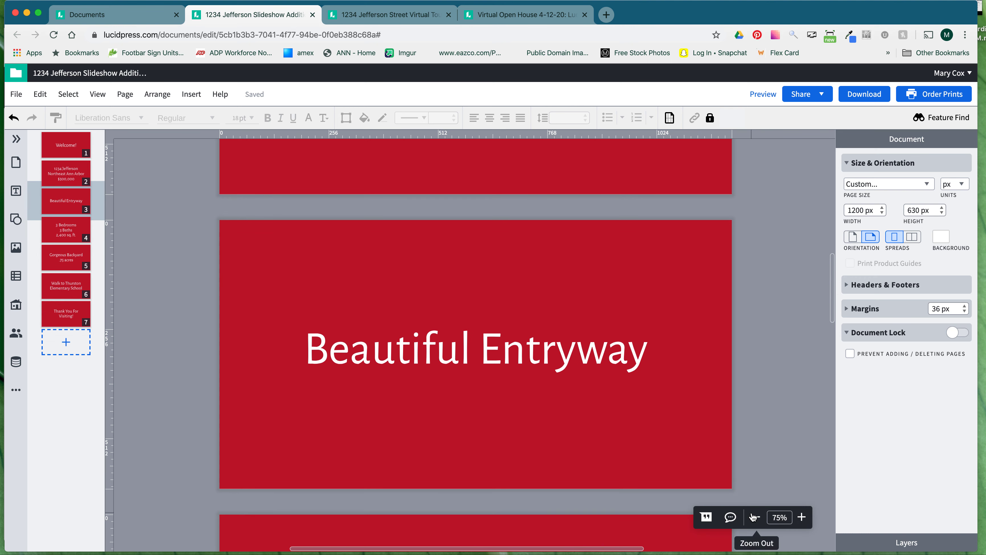
pyautogui.click(755, 517)
pyautogui.click(755, 517)
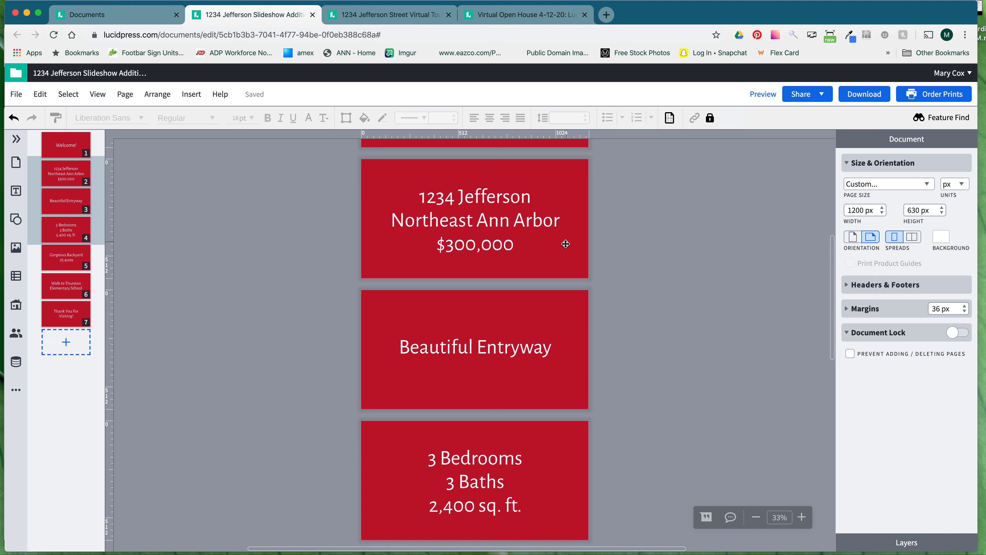
# - Download all pages of the document as PNG images at the 300 DPI Print resolution
pyautogui.click(865, 94)
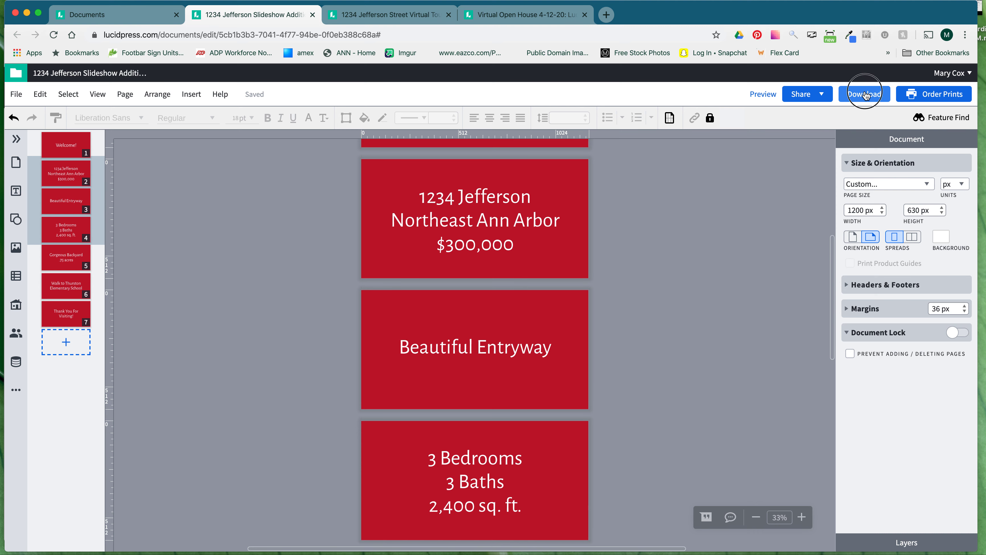
pyautogui.click(856, 173)
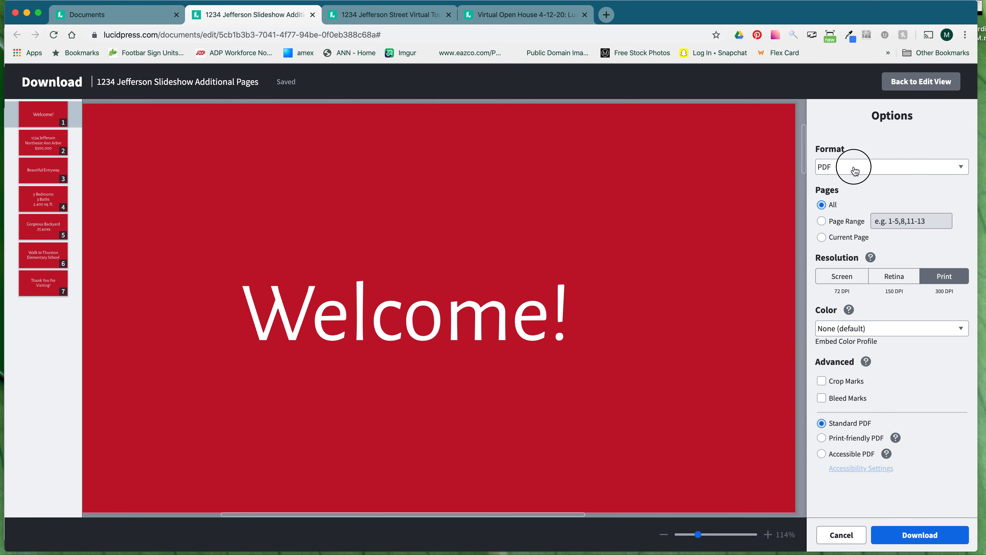
pyautogui.click(853, 196)
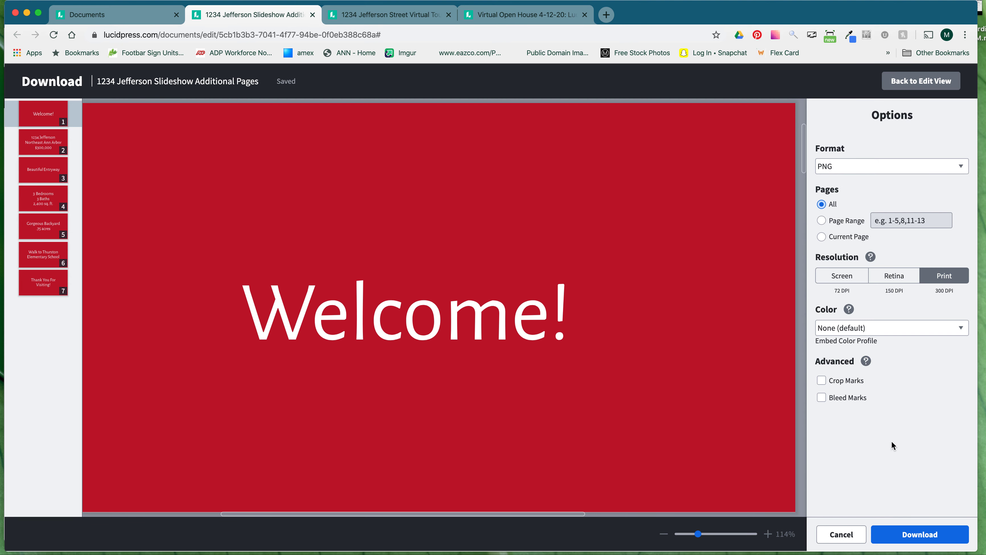
pyautogui.click(918, 535)
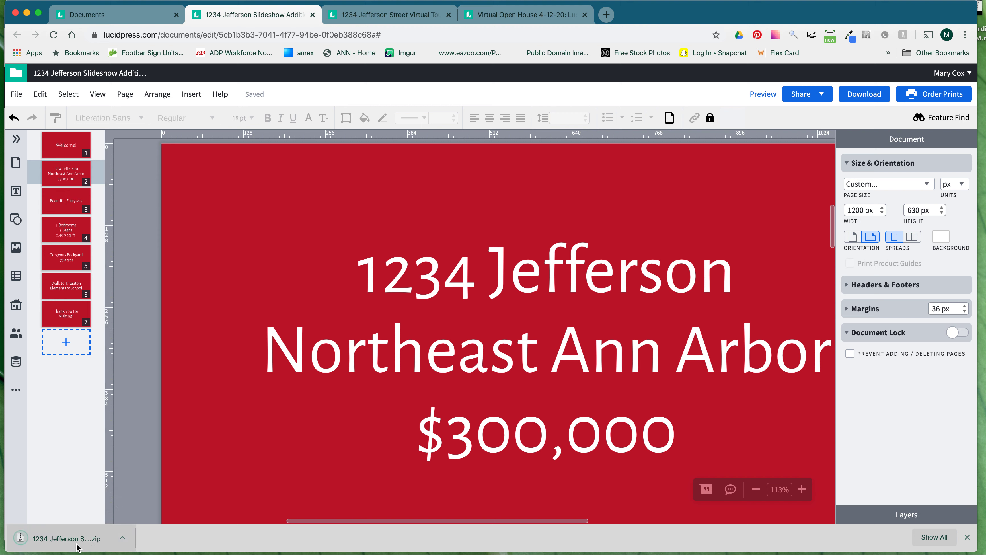
# - Unpack the downloaded zip, open its extracted Slideshow Additional Pages folder in Finder, and move that window aside
pyautogui.click(110, 543)
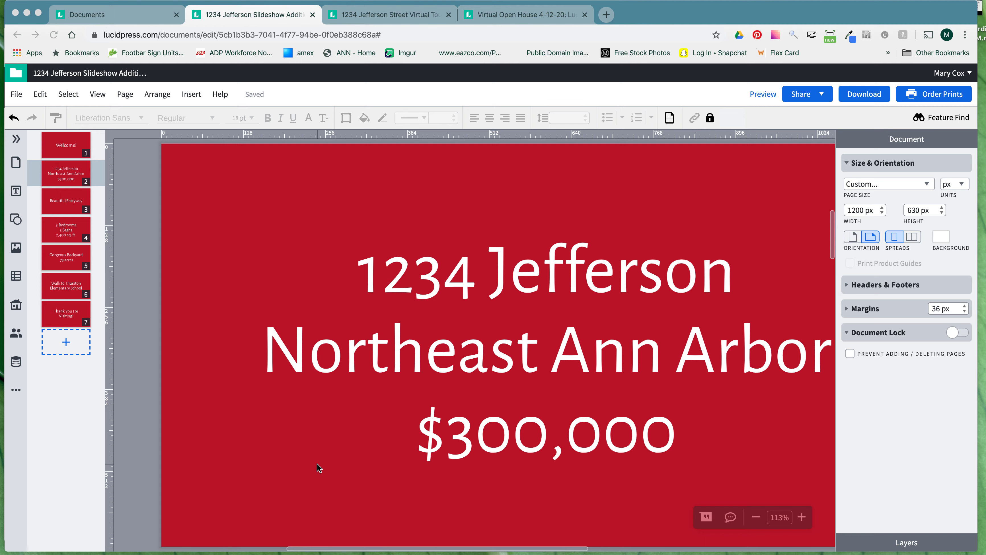
pyautogui.moveTo(0, 172); pyautogui.dragTo(205, 173)
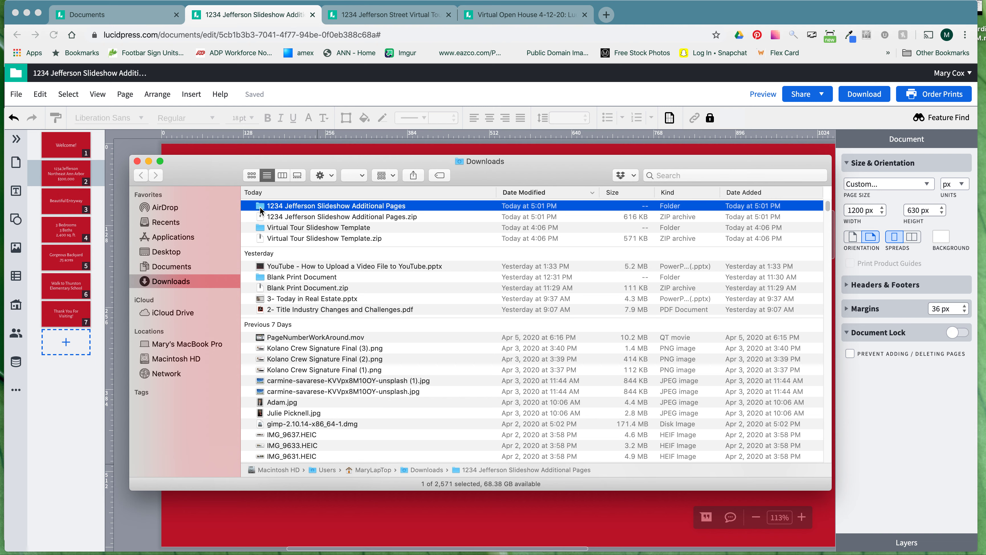
pyautogui.doubleClick(260, 211)
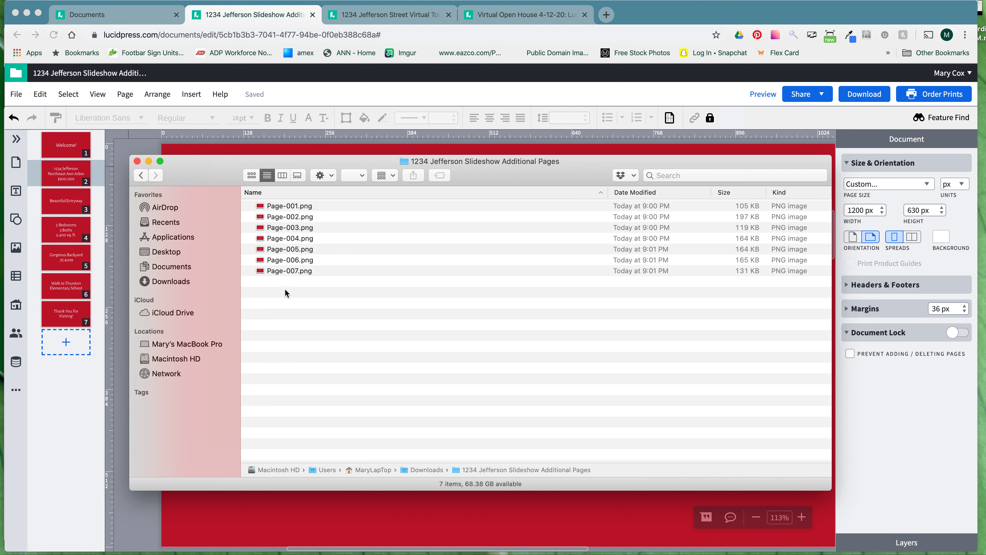
pyautogui.moveTo(517, 172); pyautogui.dragTo(0, 202)
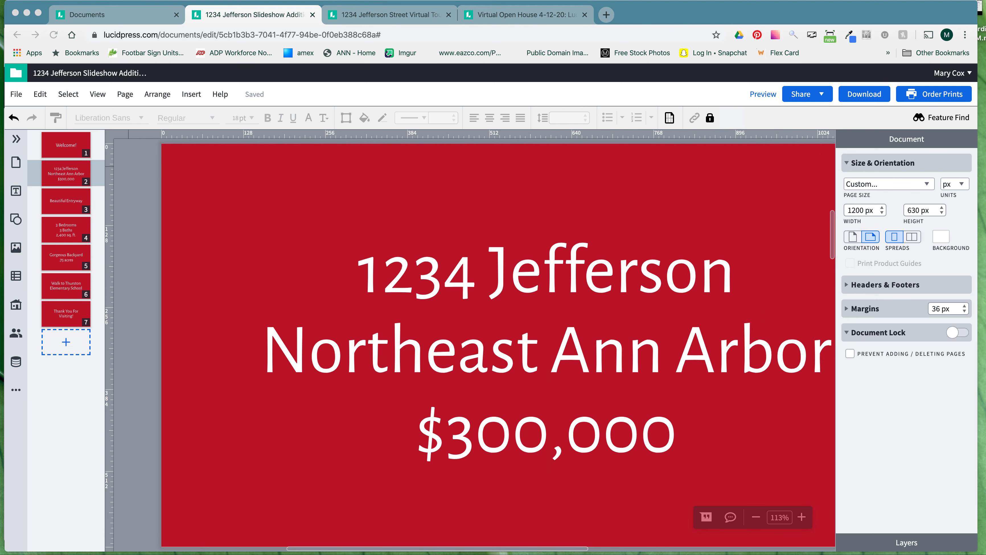
# - Switch to the Virtual Tour document and open the Image Manager for My Images
pyautogui.click(382, 16)
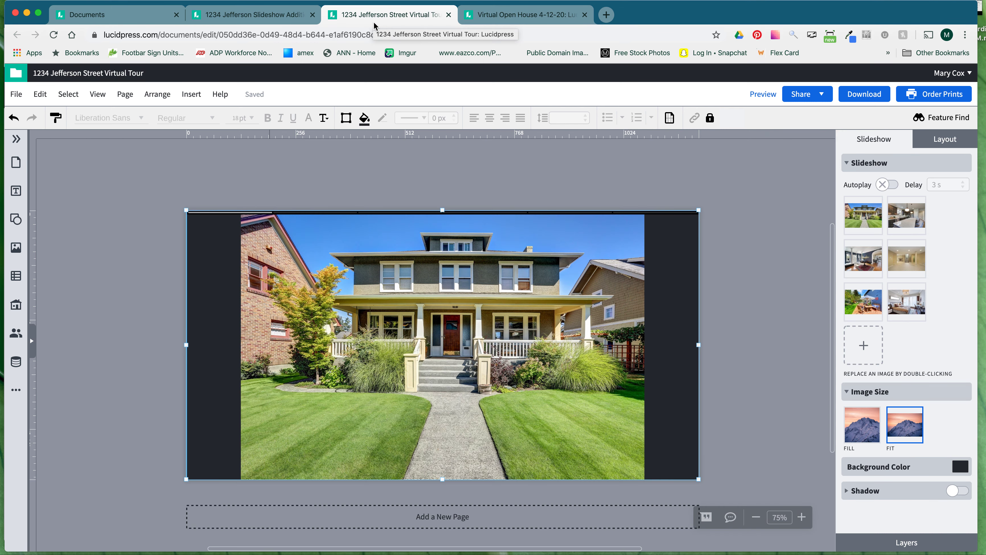
pyautogui.click(14, 256)
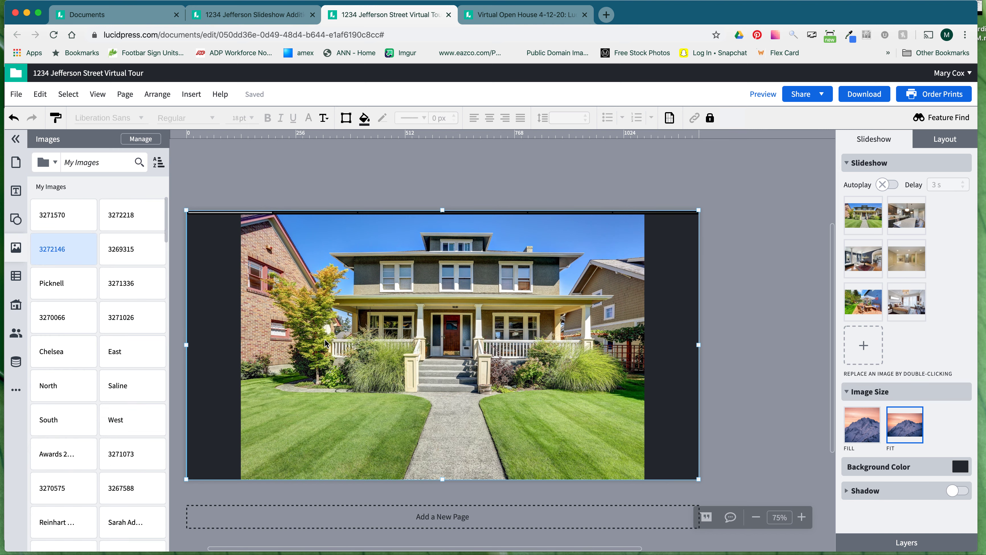
pyautogui.click(133, 139)
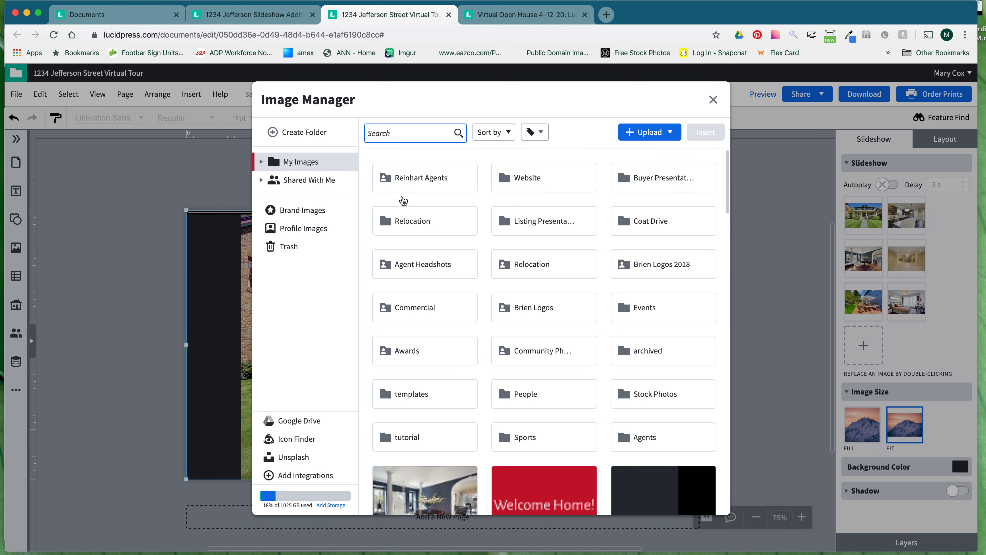
# - Upload Page-002.png through Page-007.png from the extracted folder to My Images, and dismiss the upload notice
pyautogui.scroll(-3, 472, 265)
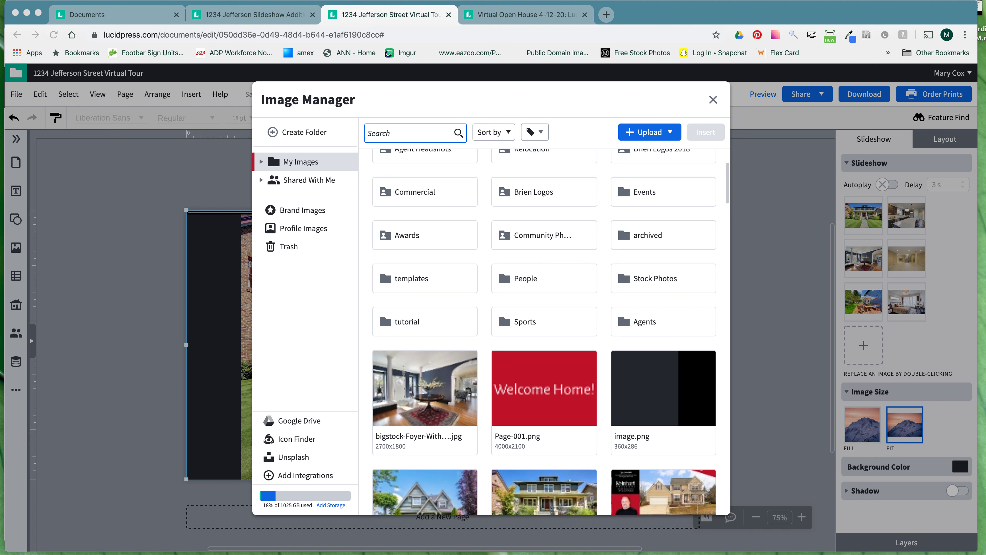
pyautogui.moveTo(149, 379); pyautogui.dragTo(452, 425)
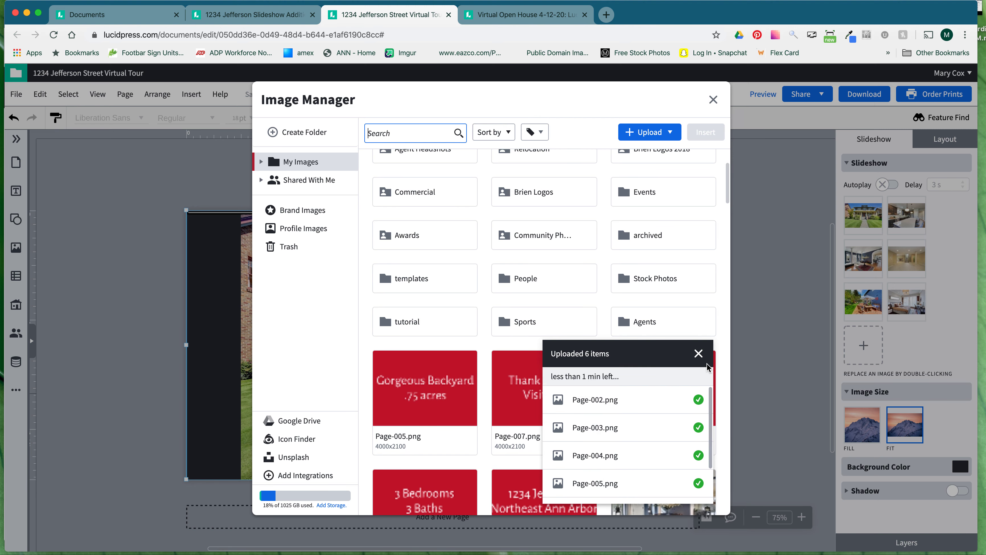
pyautogui.click(698, 354)
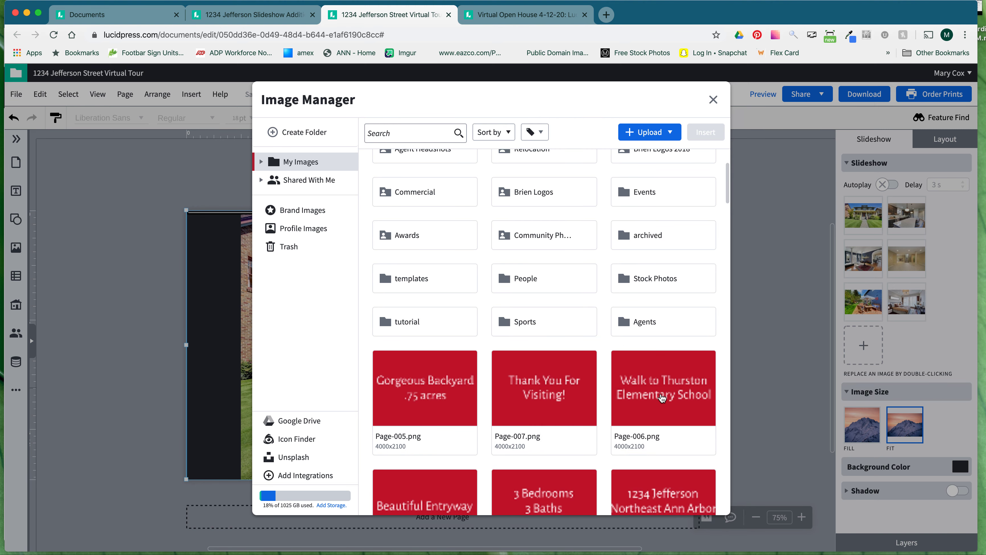
# - Add Page-005.png from My Images to the slideshow, and delete the loose copy placed on the page
pyautogui.click(713, 100)
pyautogui.click(860, 352)
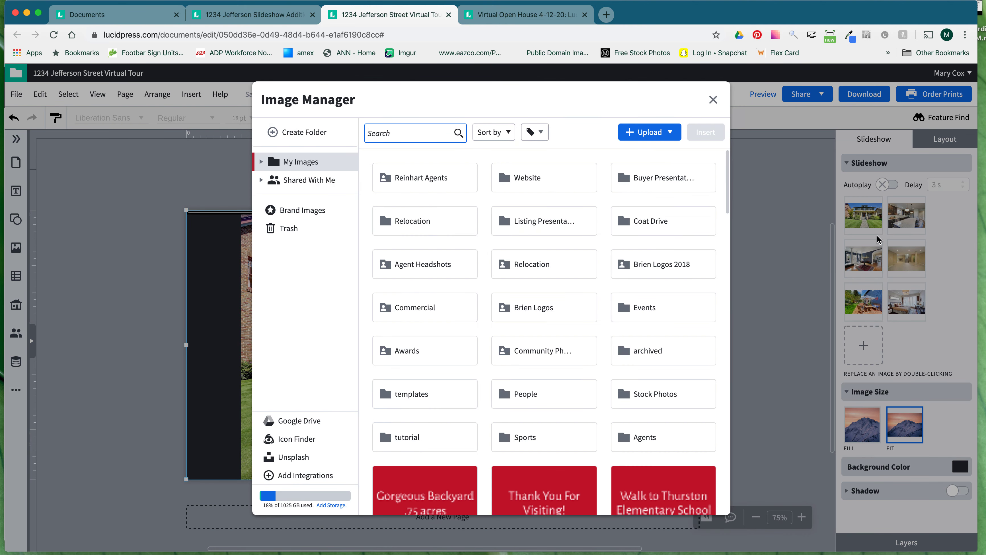
pyautogui.scroll(-3, 511, 429)
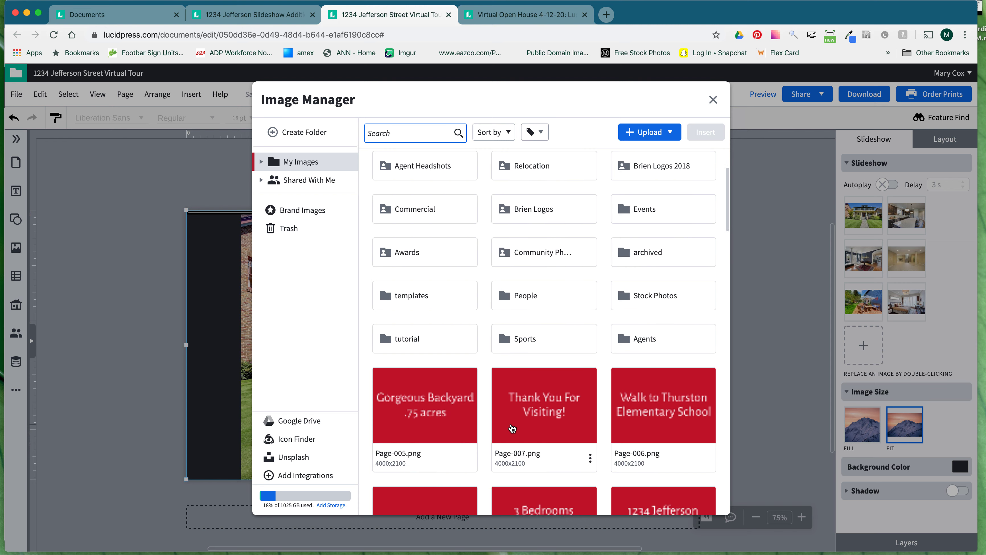
pyautogui.click(446, 411)
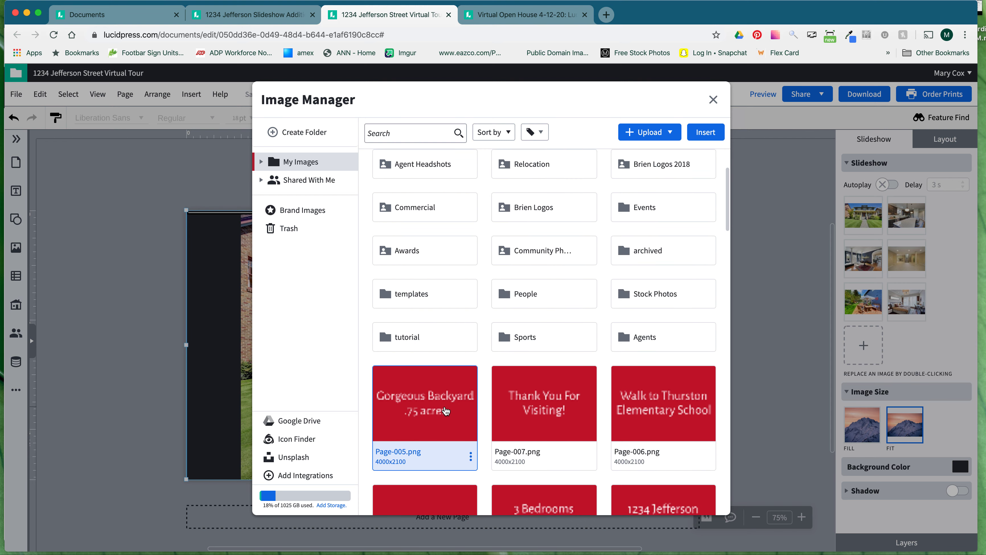
pyautogui.doubleClick(445, 412)
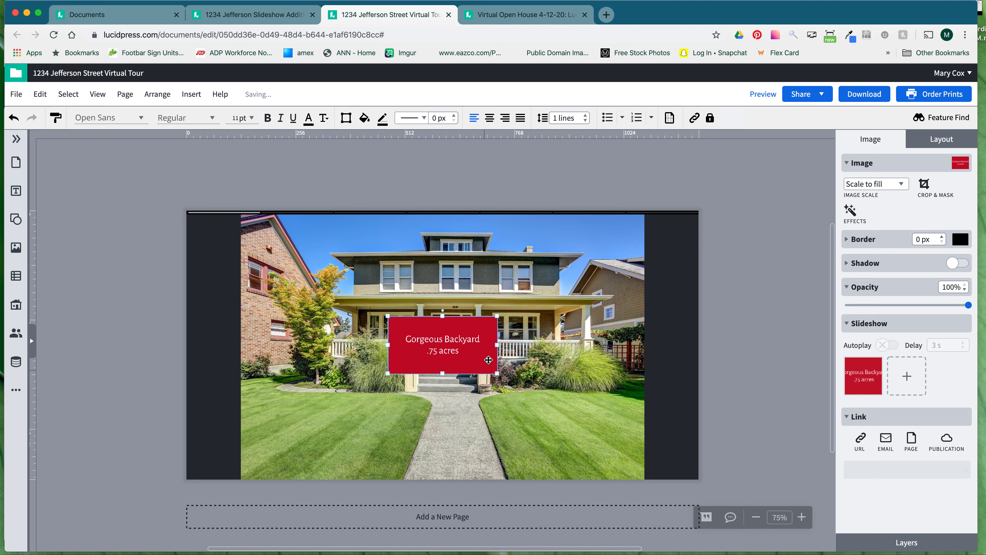
pyautogui.press('Delete')
pyautogui.click(640, 365)
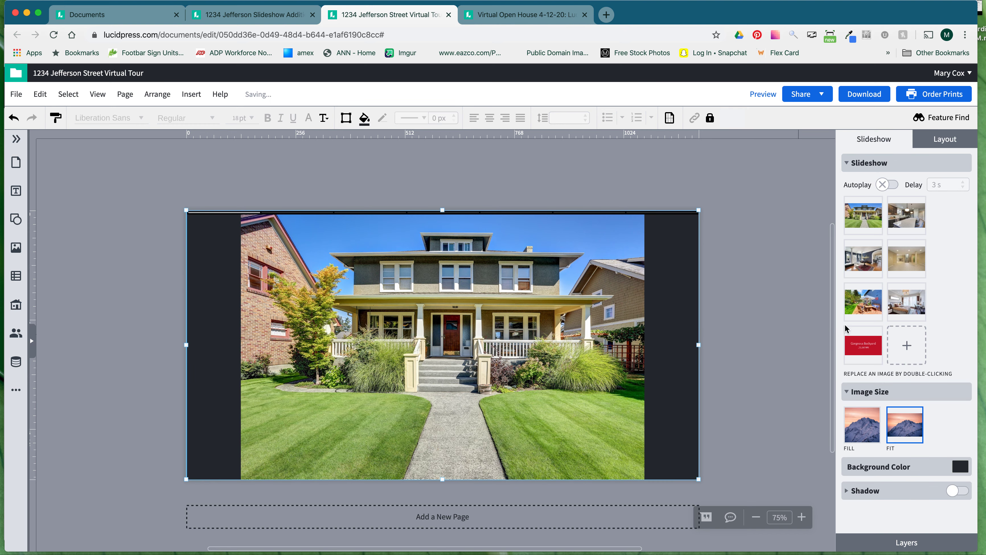
# - Add Page-007.png and Page-006.png from My Images to the slideshow
pyautogui.click(906, 346)
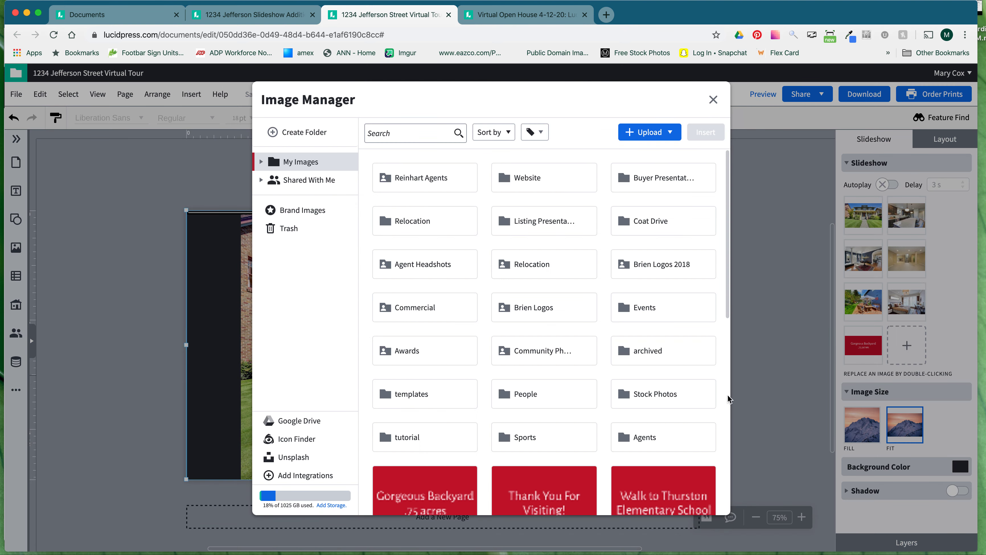
pyautogui.click(555, 504)
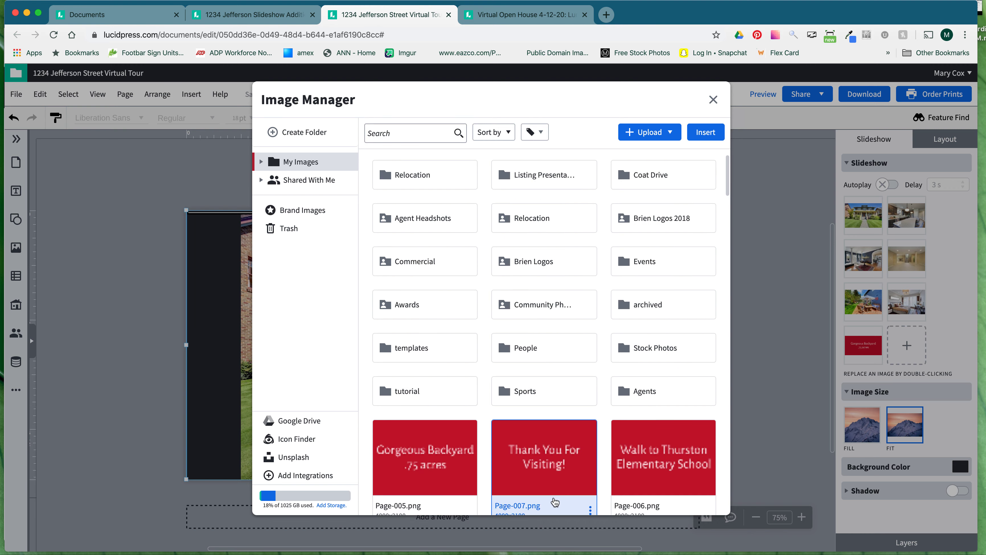
pyautogui.doubleClick(547, 442)
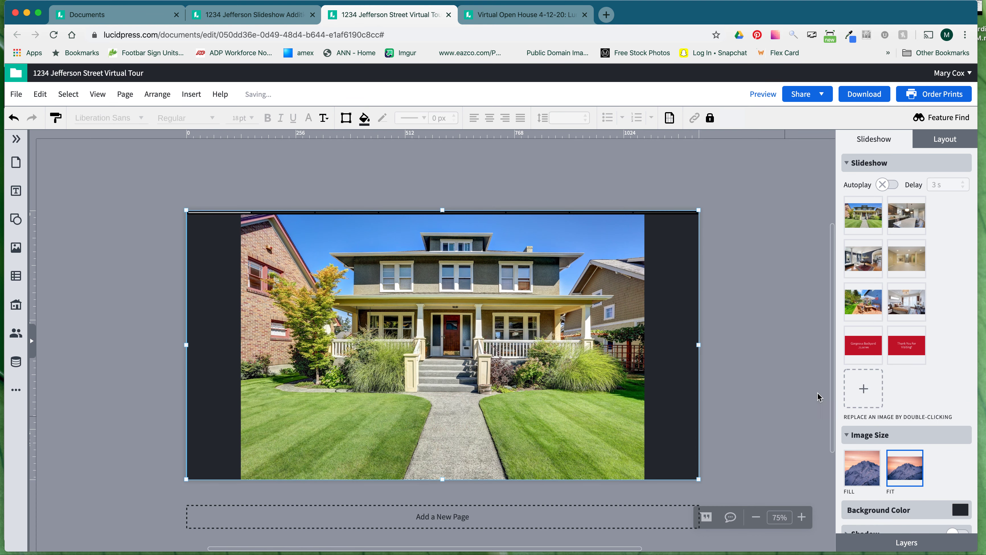
pyautogui.click(865, 387)
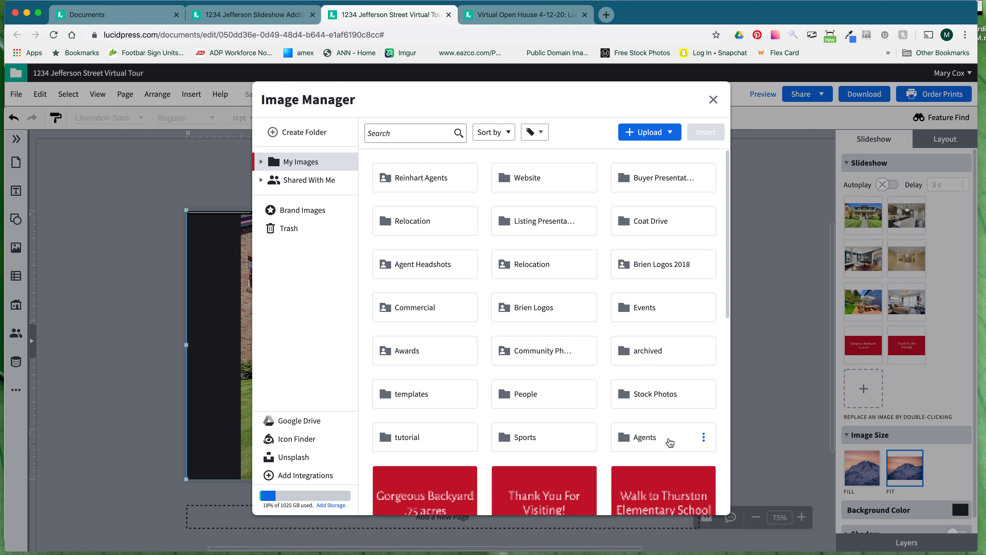
pyautogui.scroll(-3, 670, 441)
pyautogui.doubleClick(655, 383)
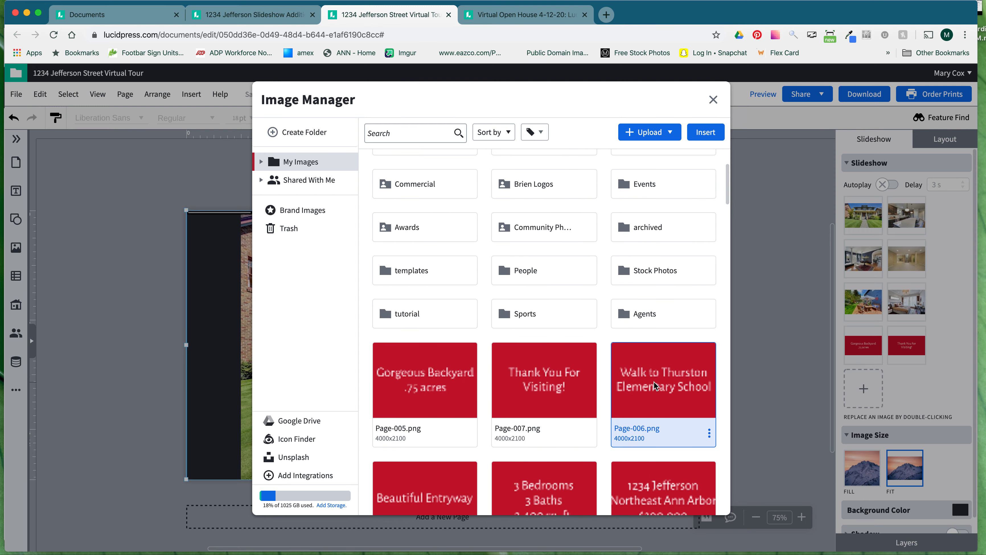
# - Add the Beautiful Entryway image, Page-003.png, and the bedroom and bath image, Page-004.png, to the slideshow
pyautogui.click(898, 388)
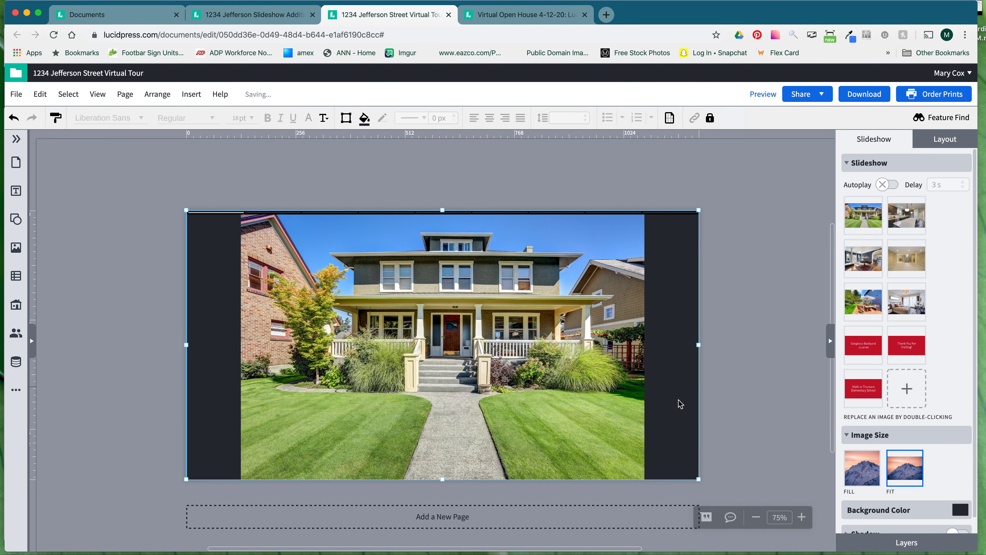
pyautogui.scroll(-8, 612, 390)
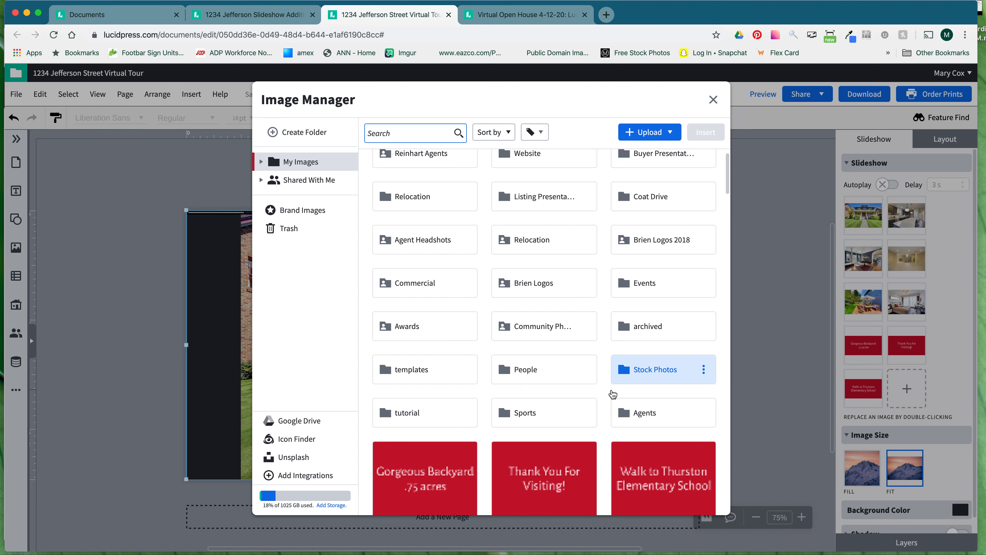
pyautogui.click(460, 321)
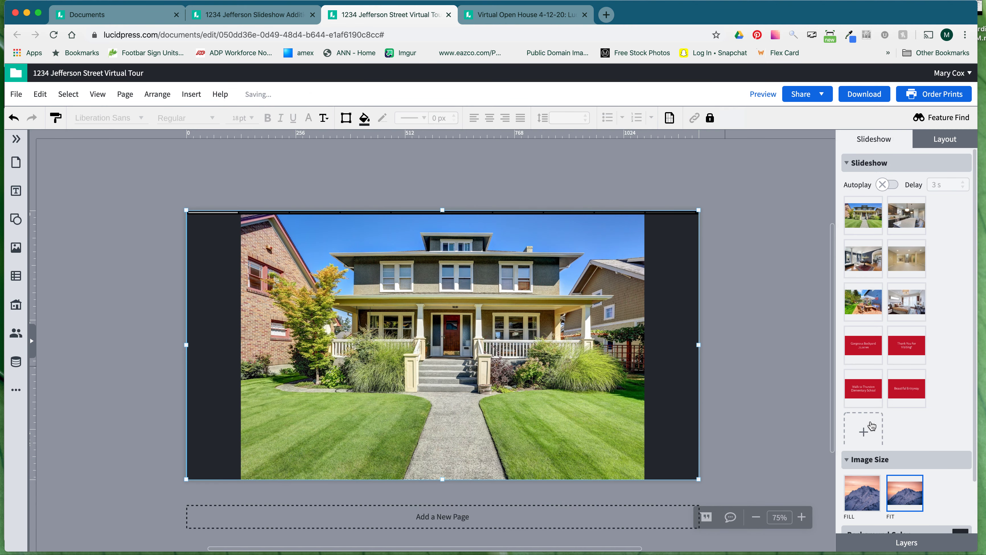
pyautogui.click(864, 429)
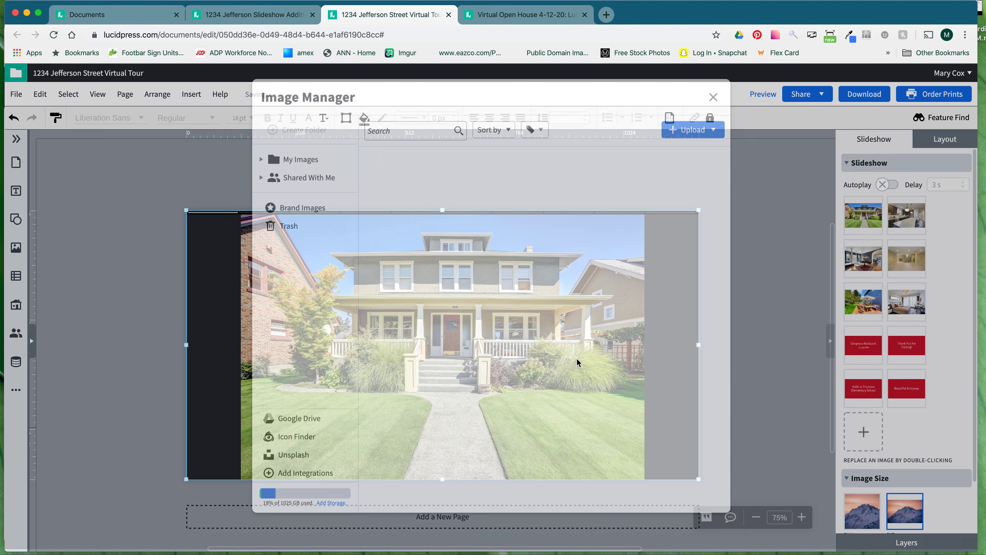
pyautogui.scroll(-8, 560, 359)
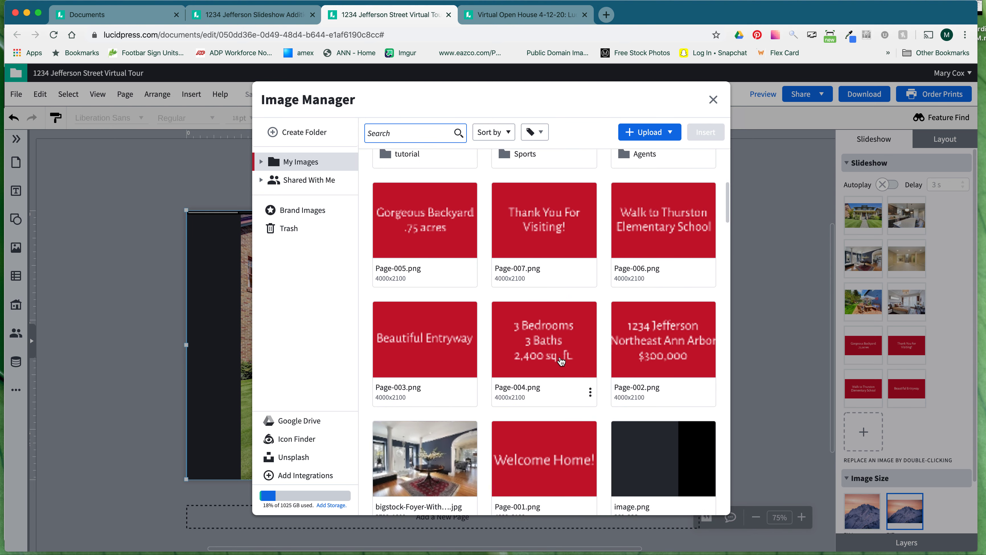
pyautogui.click(544, 280)
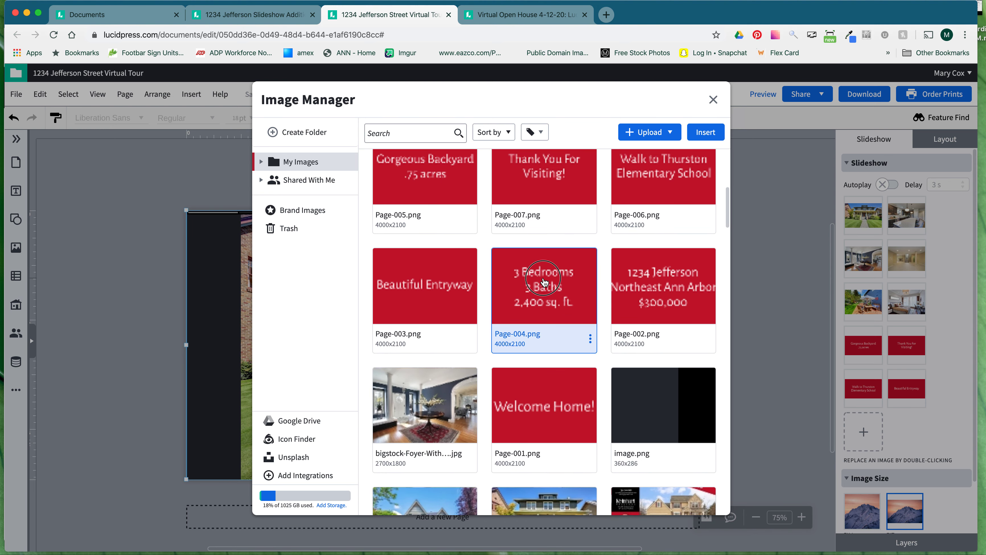
pyautogui.click(544, 281)
# - Add the address-and-price image, Page-002.png, and the Welcome Home! image, Page-001.png, to the slideshow
pyautogui.click(908, 434)
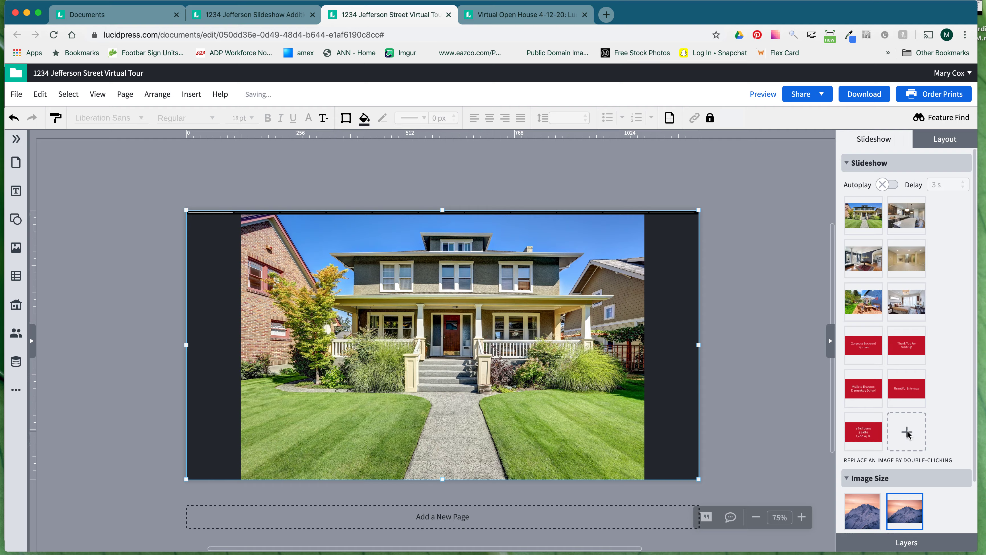
pyautogui.scroll(-10, 601, 399)
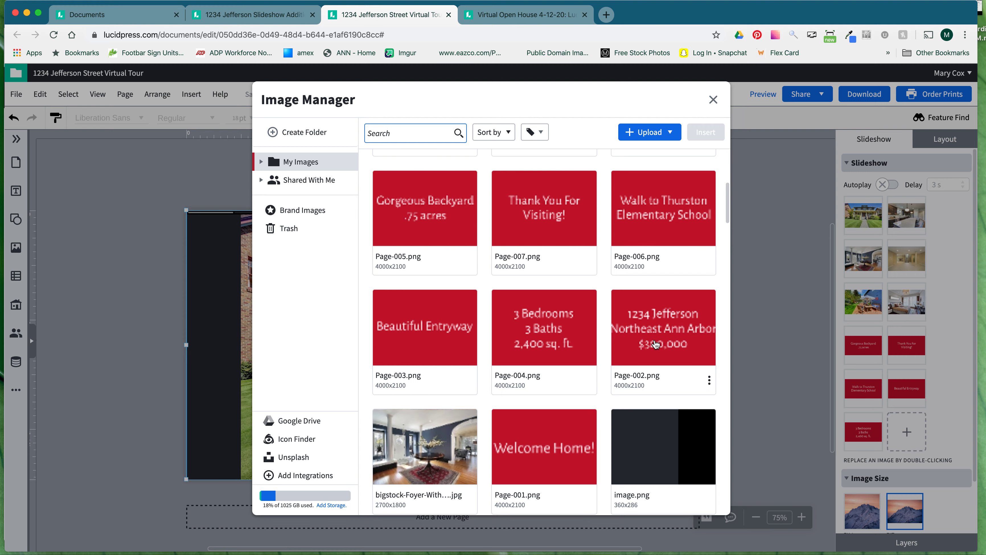
pyautogui.doubleClick(656, 344)
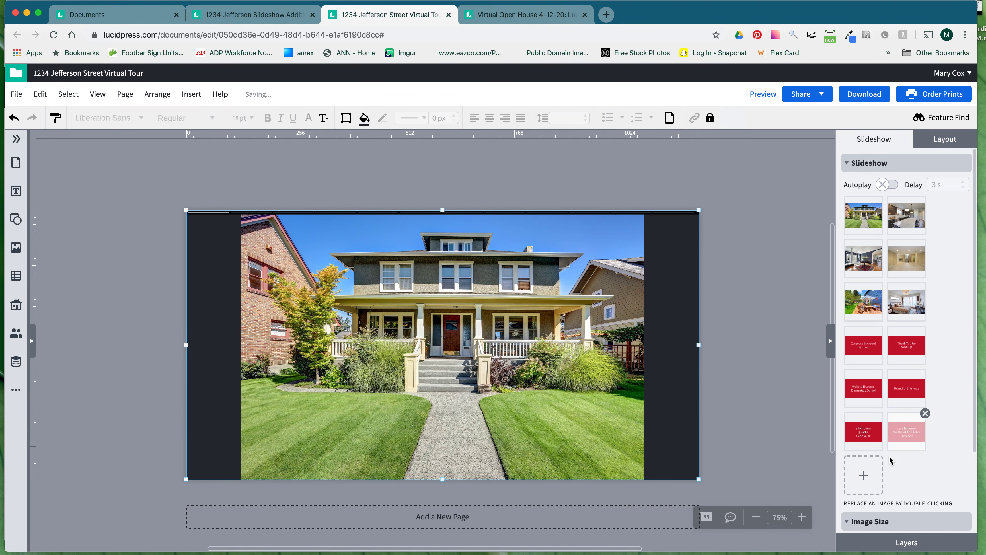
pyautogui.click(863, 474)
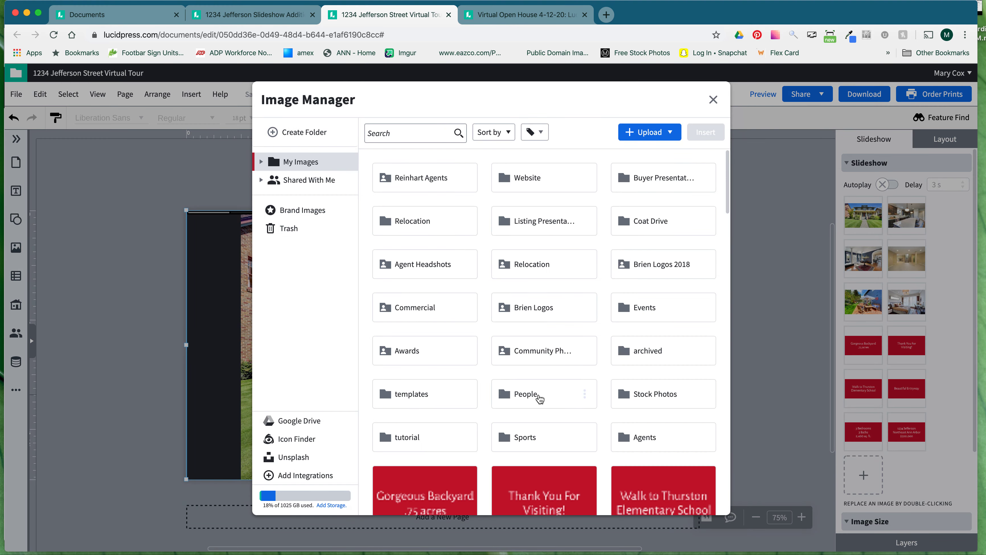
pyautogui.scroll(-9, 539, 399)
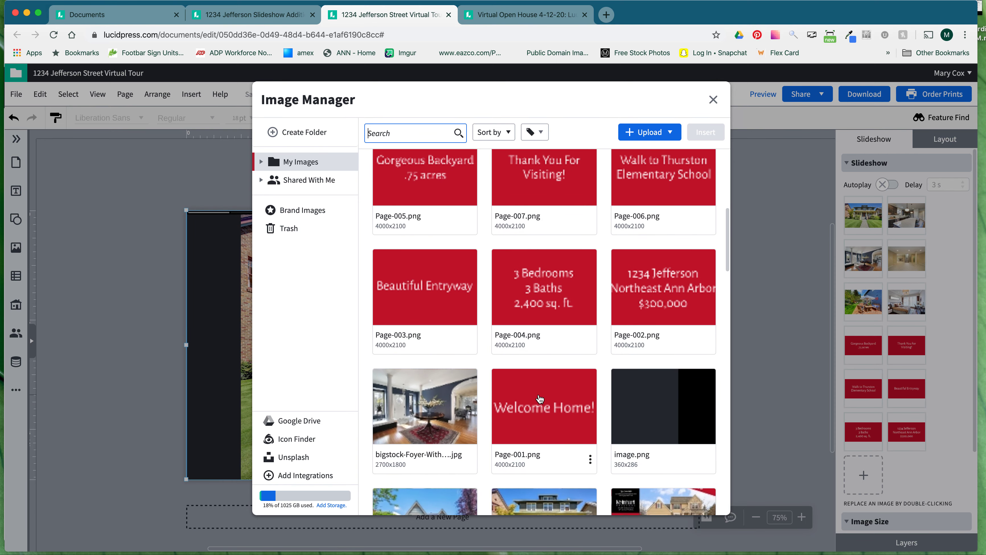
pyautogui.doubleClick(548, 403)
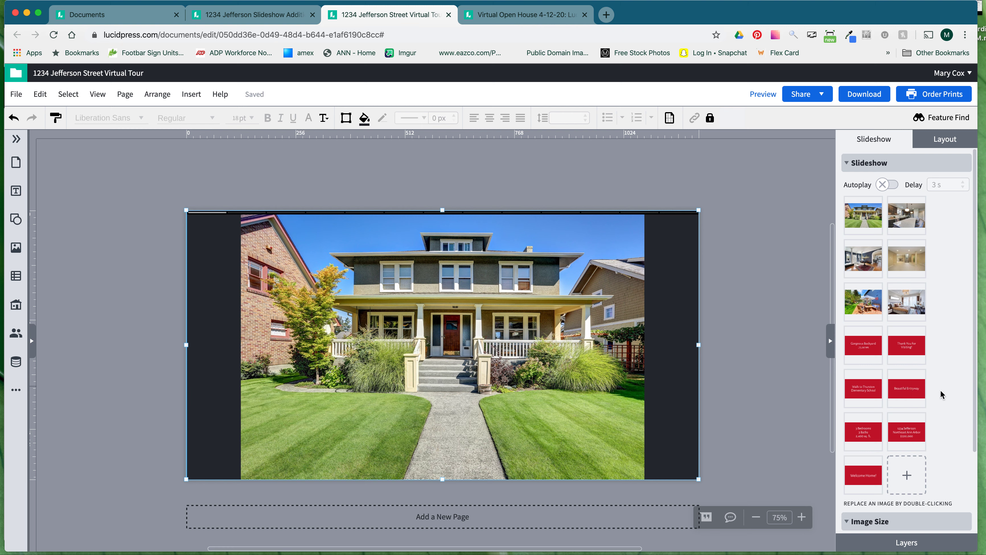
# - Move the Welcome Home! slide to second place, try it in first place, and return it to second behind the house exterior photo
pyautogui.moveTo(863, 470); pyautogui.dragTo(905, 222)
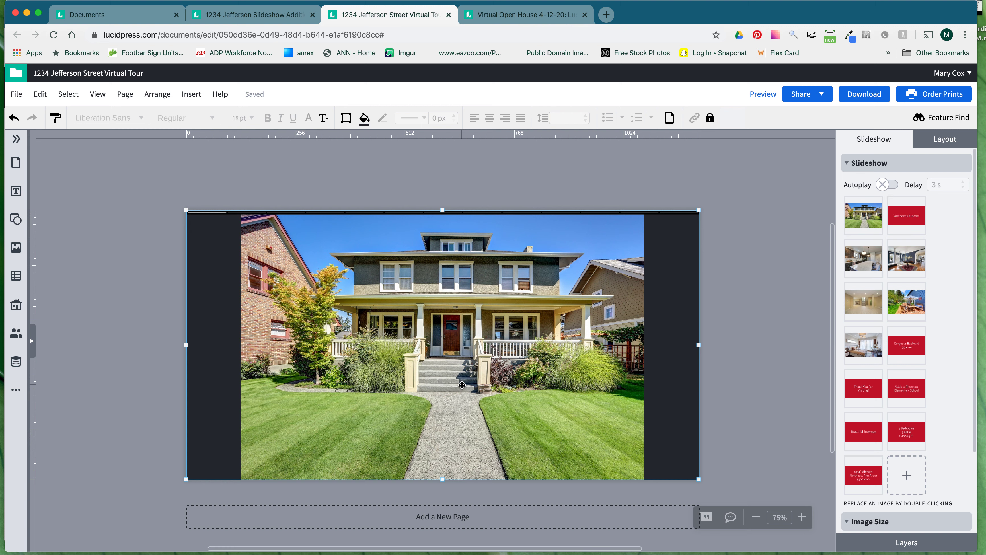
pyautogui.moveTo(907, 221); pyautogui.dragTo(872, 228)
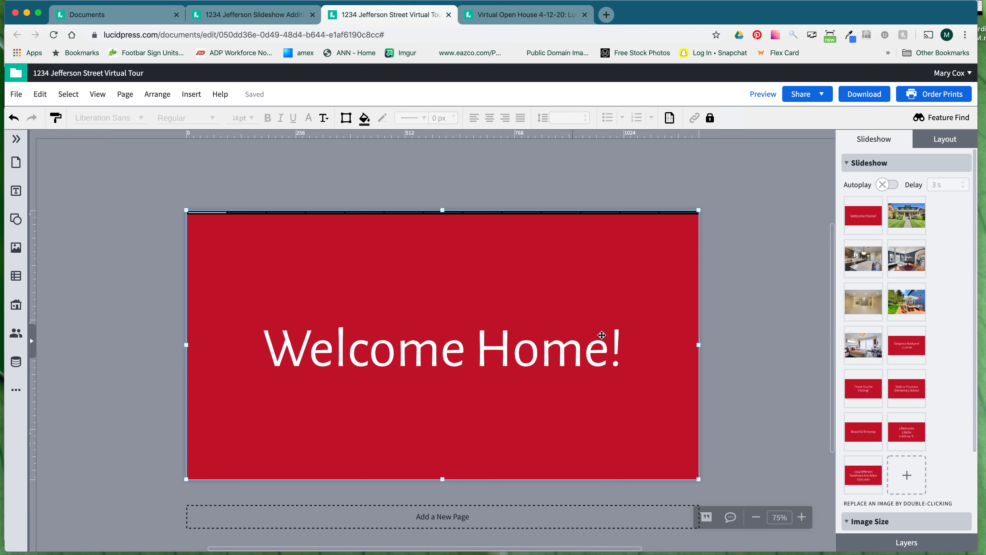
pyautogui.moveTo(863, 215); pyautogui.dragTo(907, 217)
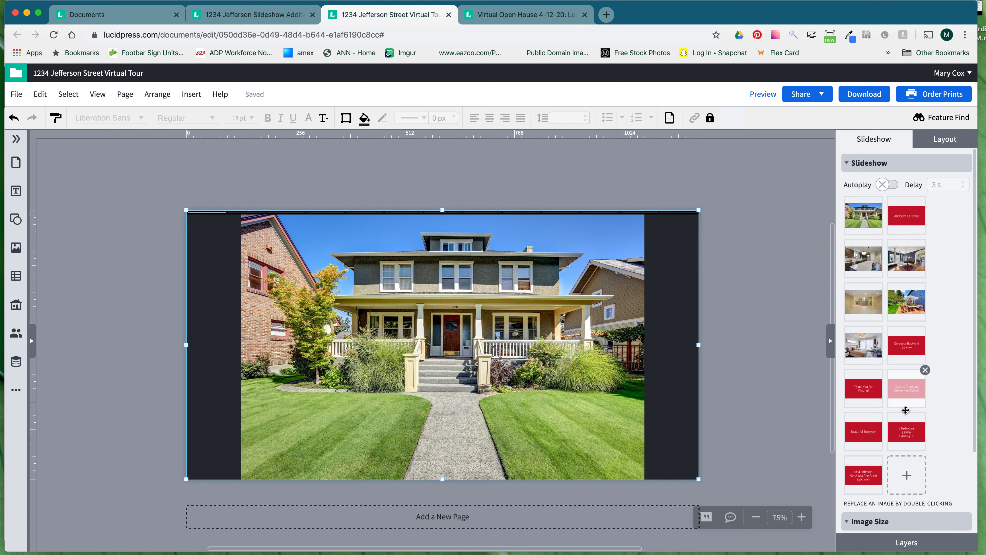
# - Reorder the text slides: Beautiful Entryway after the kitchen, 3 Bedrooms before the living room, Thurston before the basement, Gorgeous Backyard before the patio, address slide third
pyautogui.moveTo(865, 434); pyautogui.dragTo(906, 257)
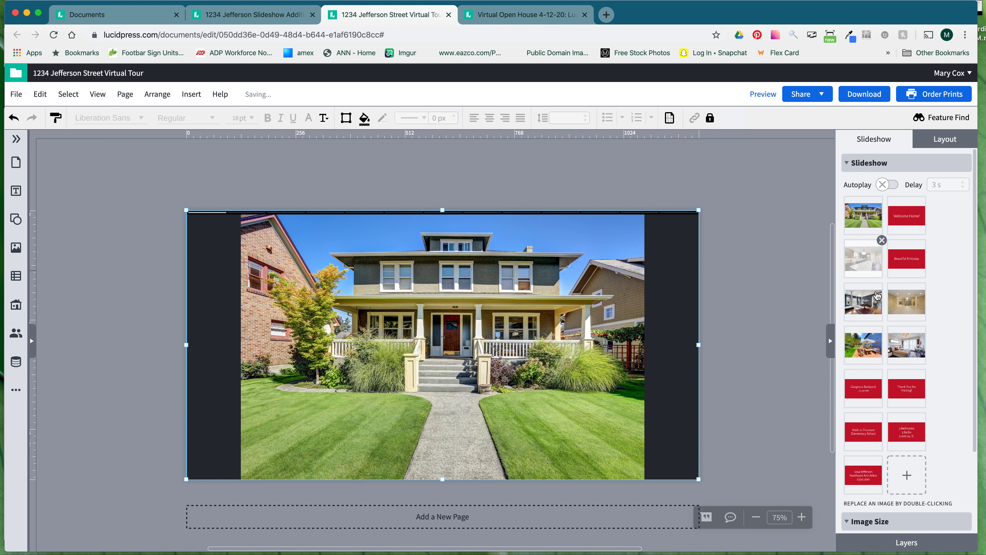
pyautogui.moveTo(872, 403); pyautogui.dragTo(863, 344)
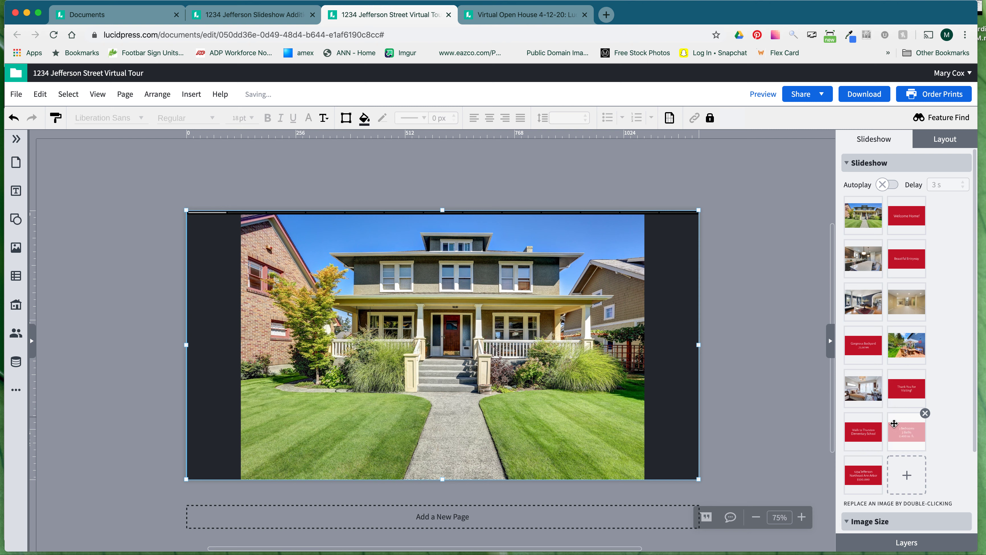
pyautogui.moveTo(865, 429); pyautogui.dragTo(900, 306)
pyautogui.moveTo(912, 432); pyautogui.dragTo(866, 338)
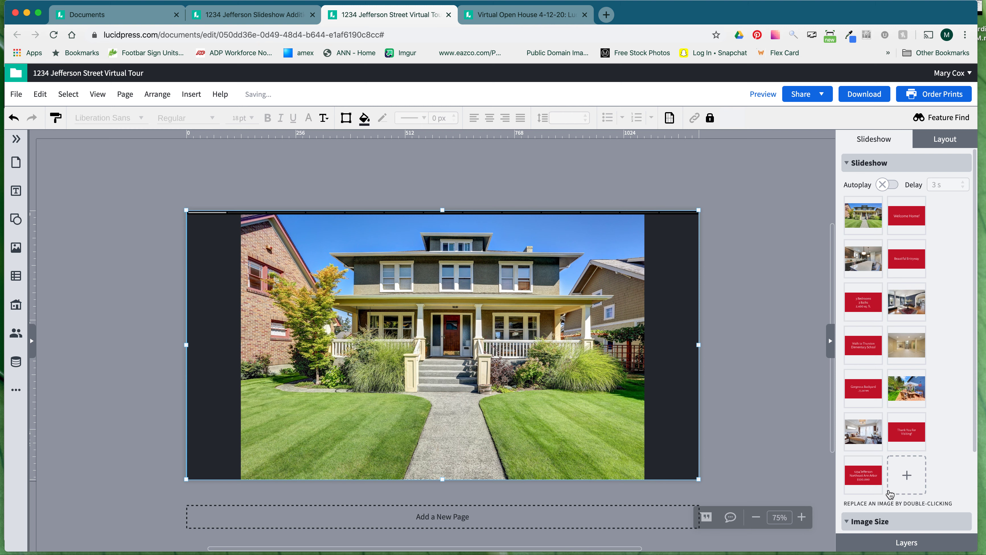
pyautogui.moveTo(866, 478); pyautogui.dragTo(867, 263)
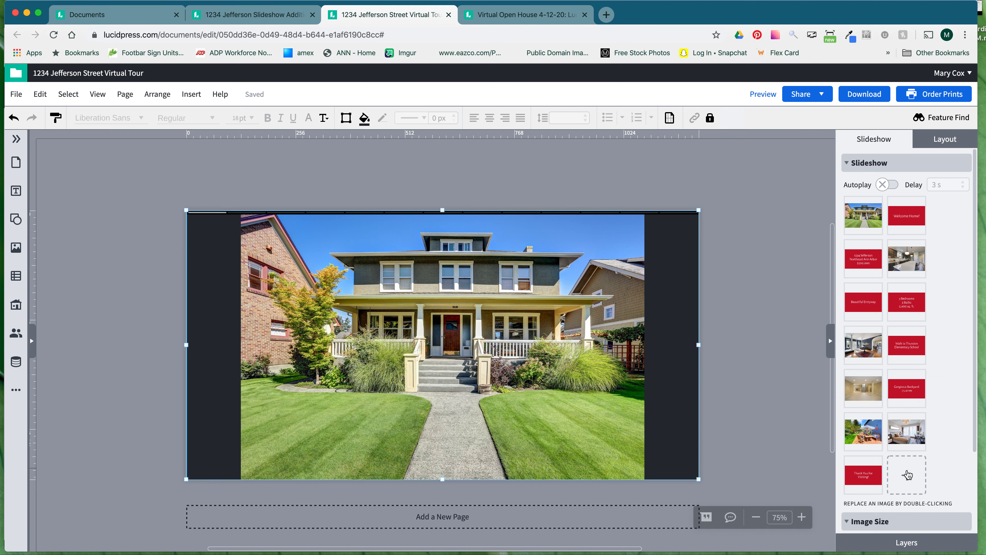
# - Add the ModernLivingRoom photo from the Stock Photos folder to the slideshow
pyautogui.click(909, 476)
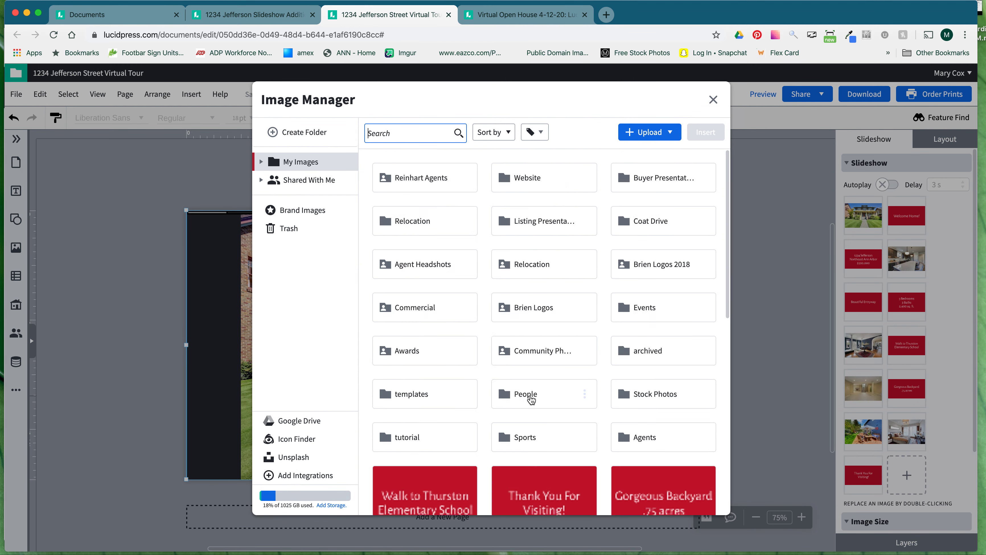
pyautogui.scroll(-10, 529, 394)
pyautogui.scroll(-8, 530, 399)
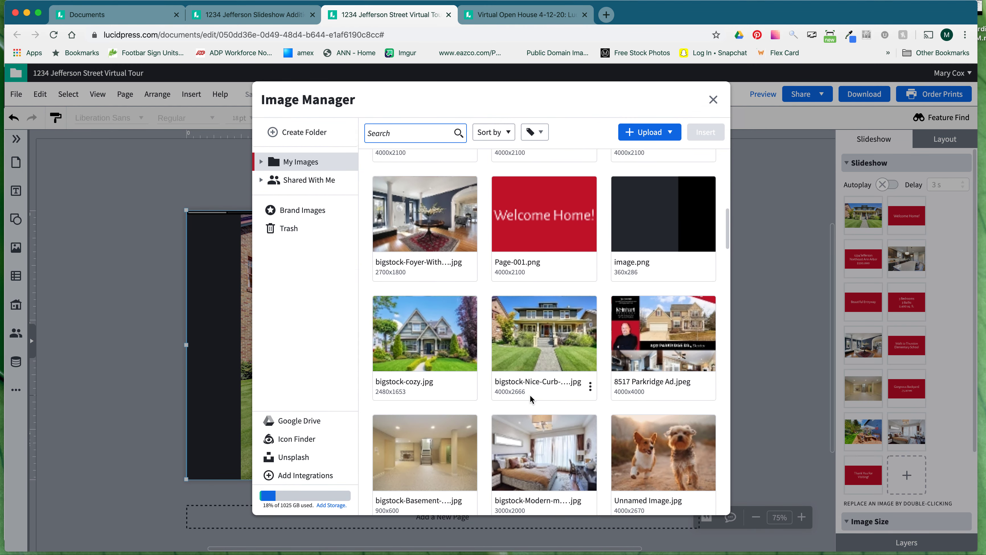
pyautogui.scroll(-8, 530, 400)
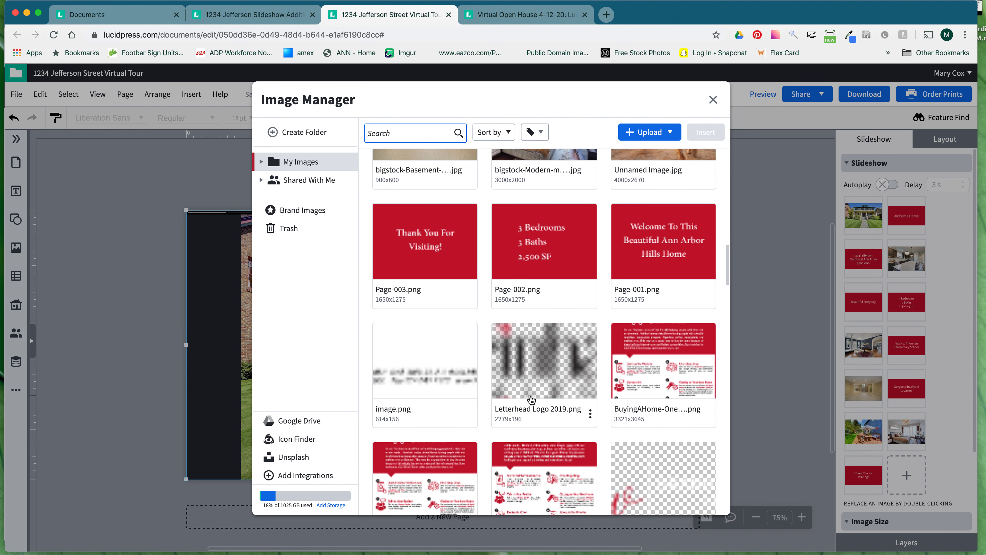
pyautogui.scroll(20, 531, 399)
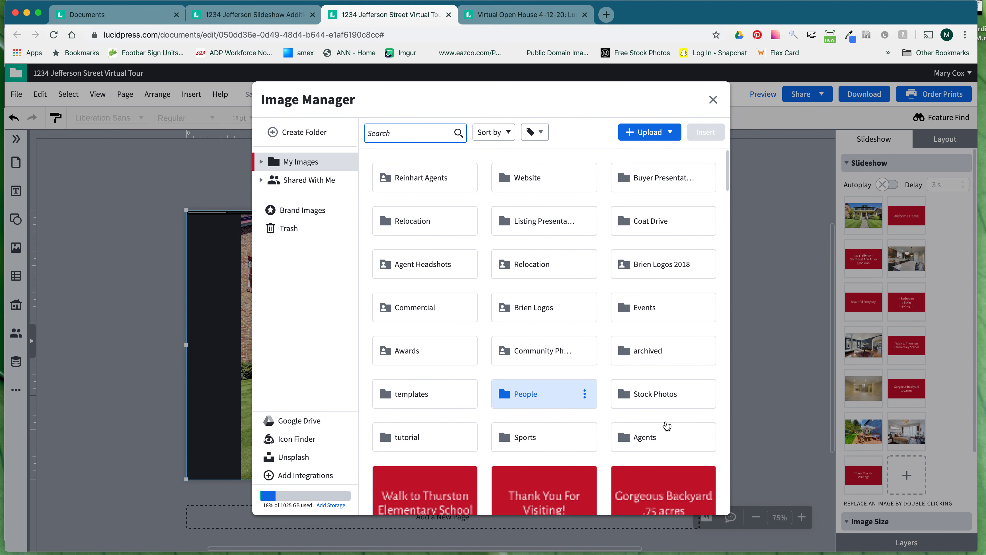
pyautogui.click(670, 396)
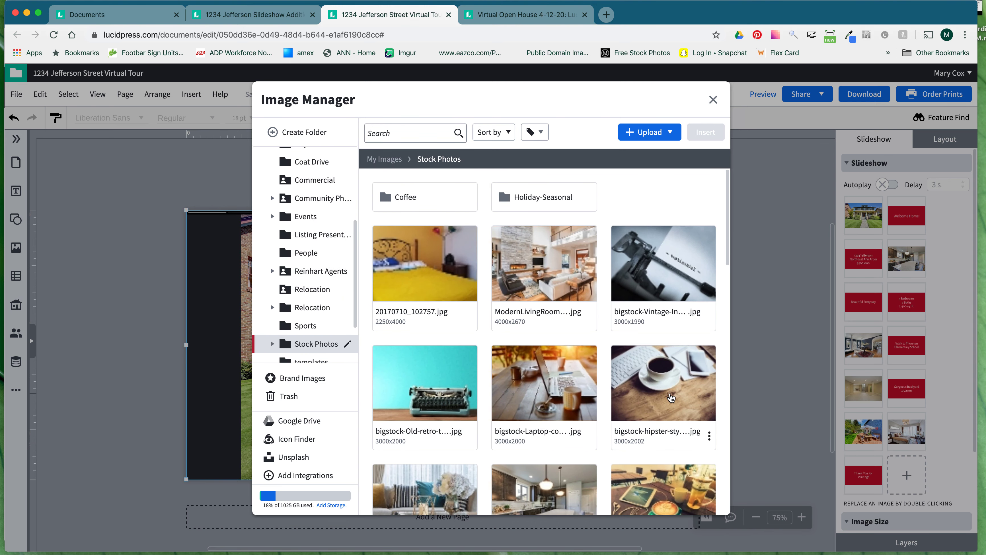
pyautogui.scroll(-1, 651, 390)
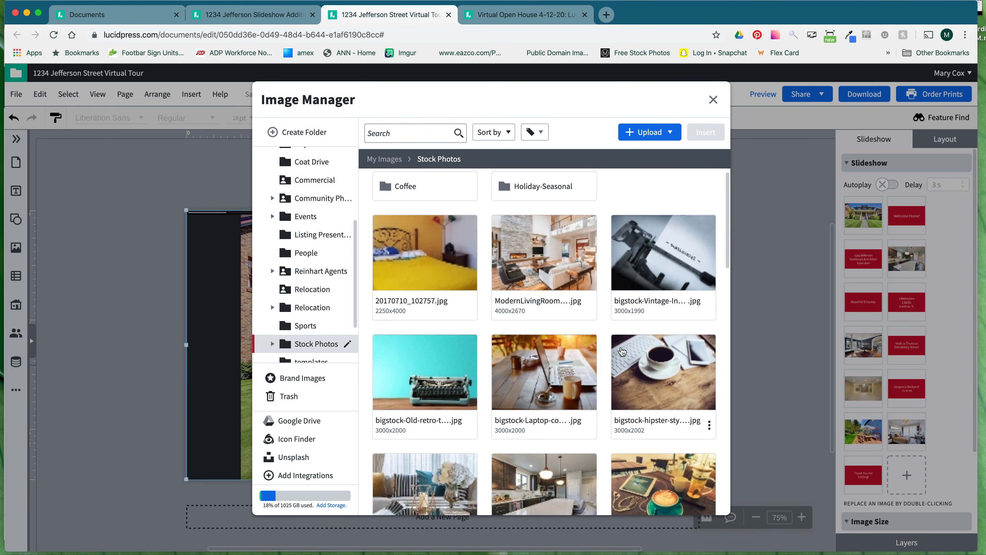
pyautogui.click(563, 266)
pyautogui.doubleClick(563, 266)
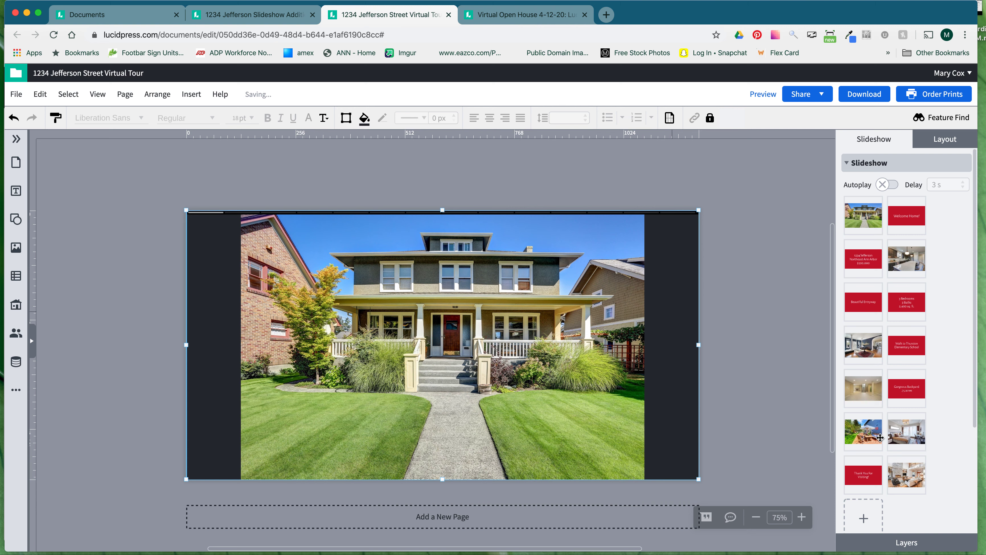
# - Rearrange the photos so the foyer follows Beautiful Entryway, and the modern living room and bedroom photos follow the 3 Bedrooms slide
pyautogui.moveTo(918, 484)
pyautogui.moveTo(917, 486); pyautogui.dragTo(905, 257)
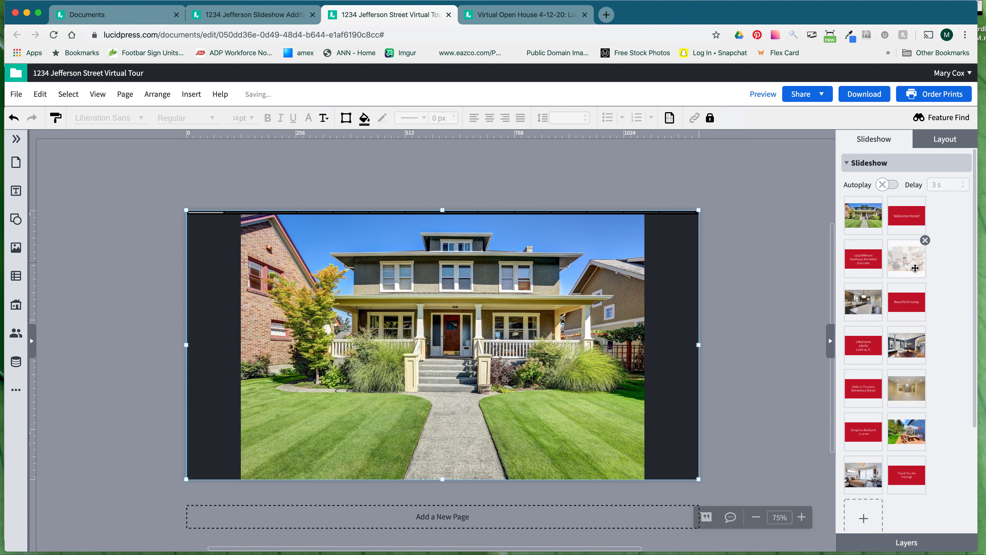
pyautogui.moveTo(912, 333)
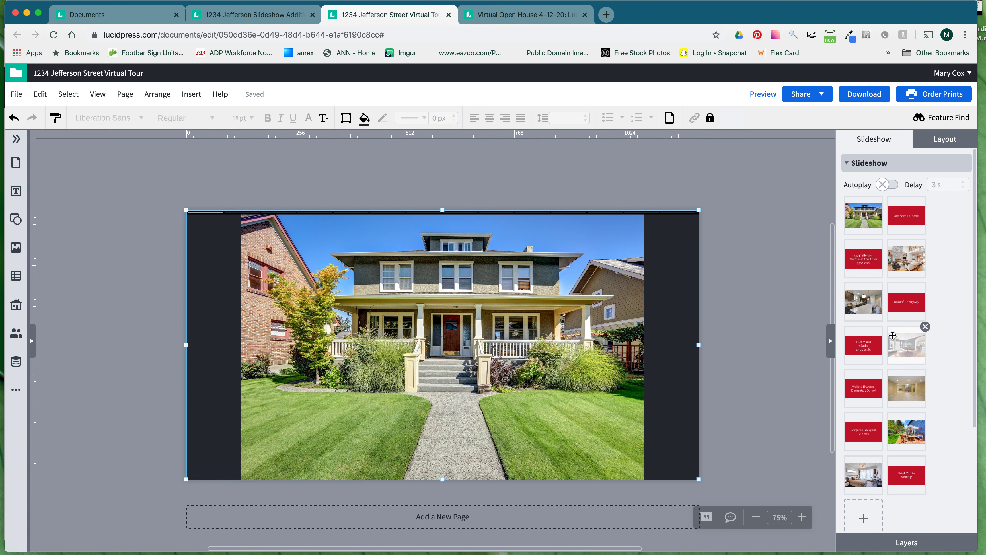
pyautogui.moveTo(904, 261); pyautogui.dragTo(864, 352)
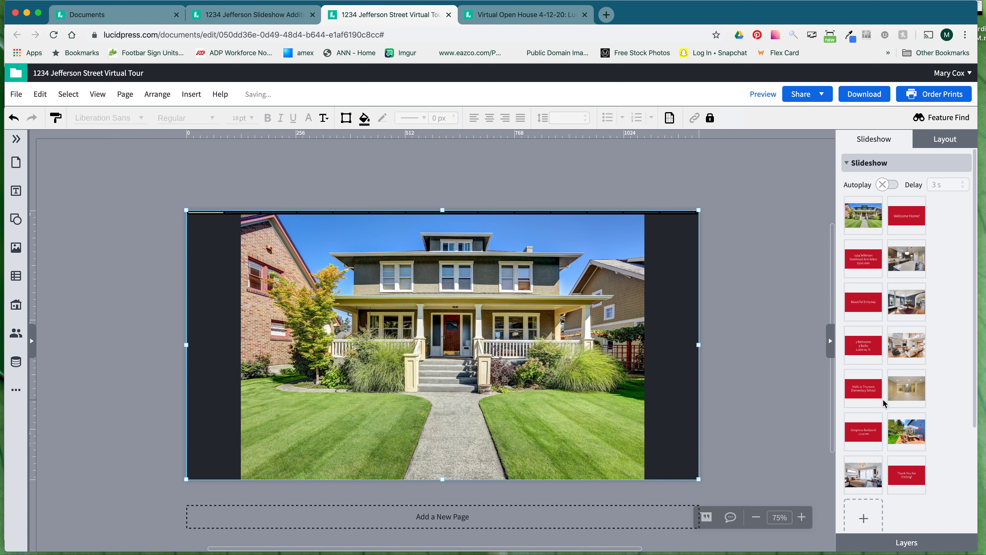
pyautogui.moveTo(897, 392); pyautogui.dragTo(864, 391)
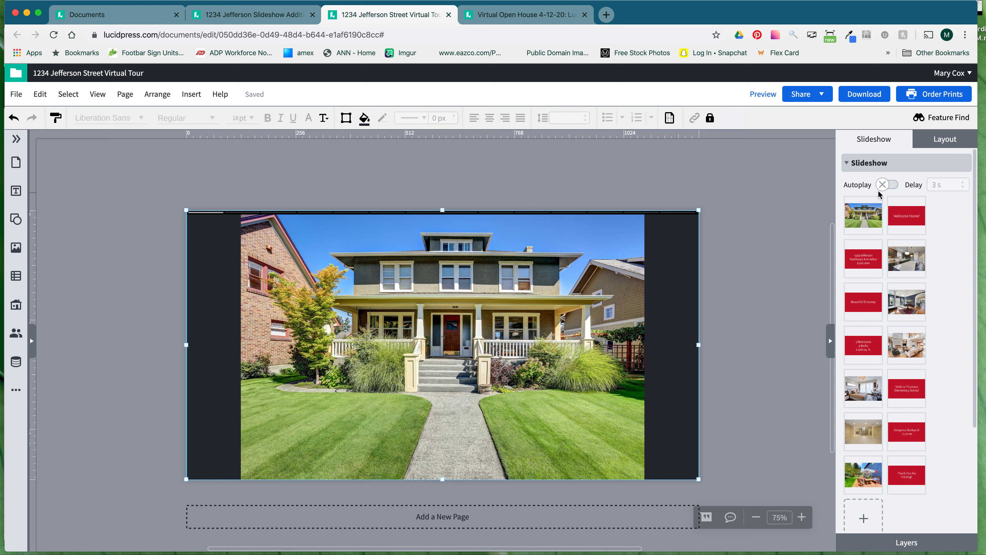
# - Turn on slideshow autoplay with a delay of 3 s
pyautogui.click(884, 185)
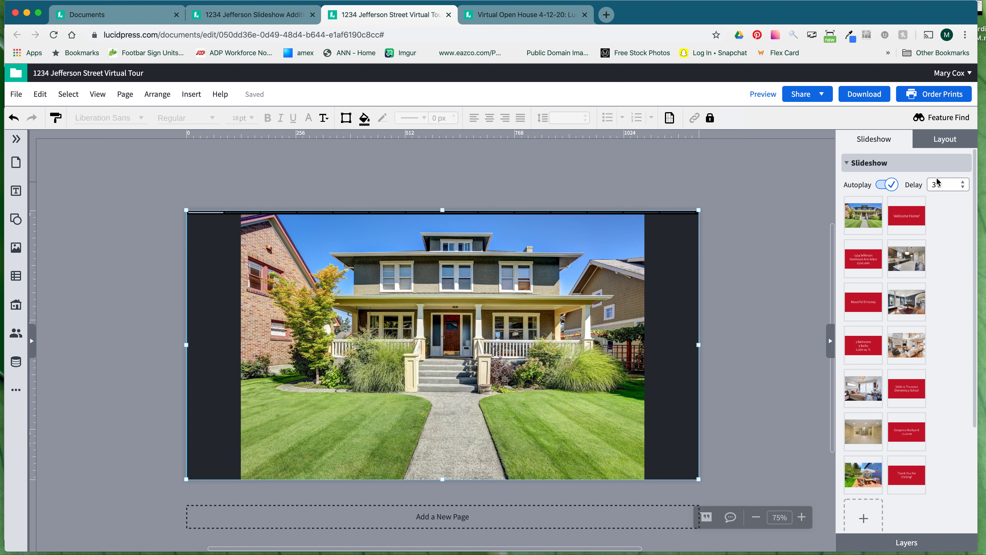
pyautogui.click(963, 188)
pyautogui.click(962, 188)
pyautogui.click(963, 183)
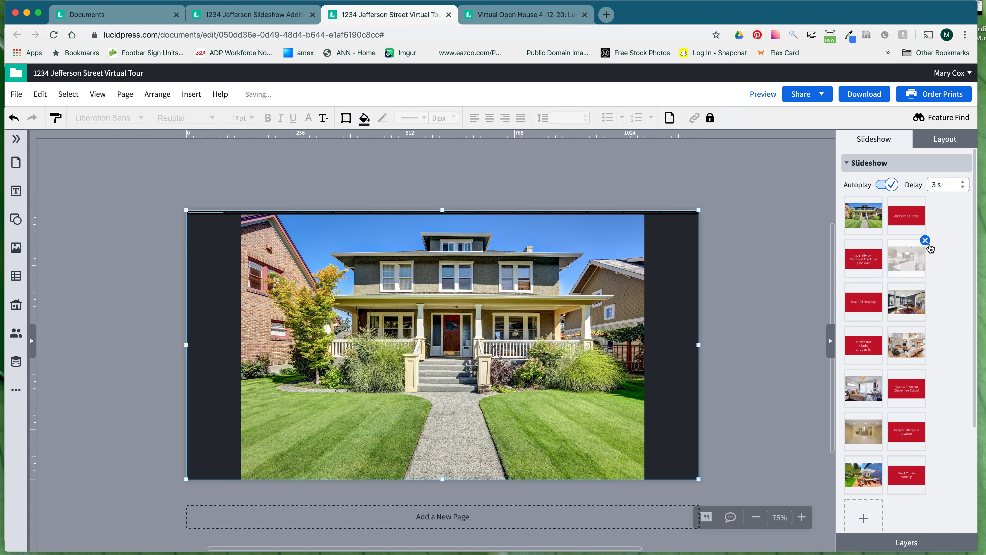
# - Try the Fill image size for the slideshow photos and return it to Fit
pyautogui.scroll(-2, 930, 247)
pyautogui.scroll(-2, 931, 247)
pyautogui.scroll(-2, 931, 248)
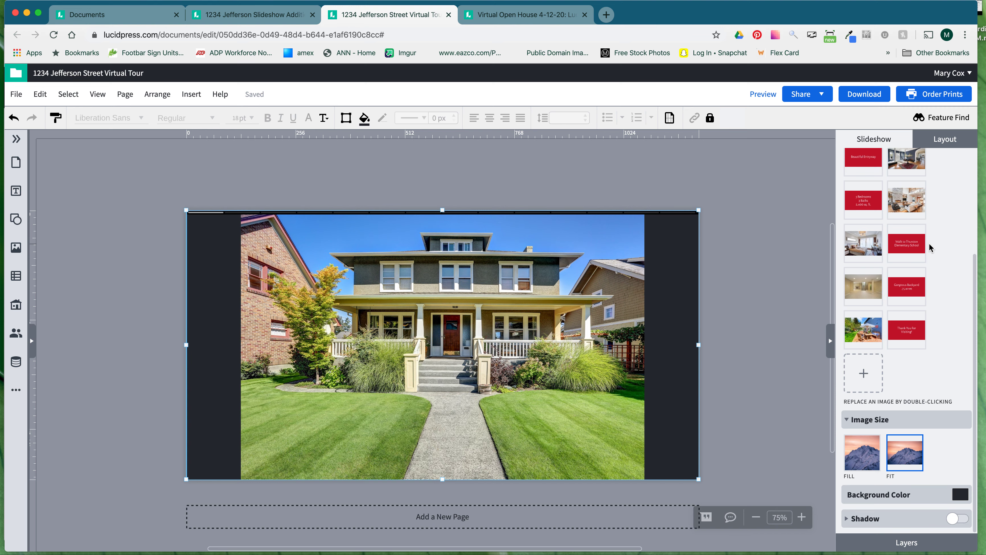
pyautogui.click(866, 461)
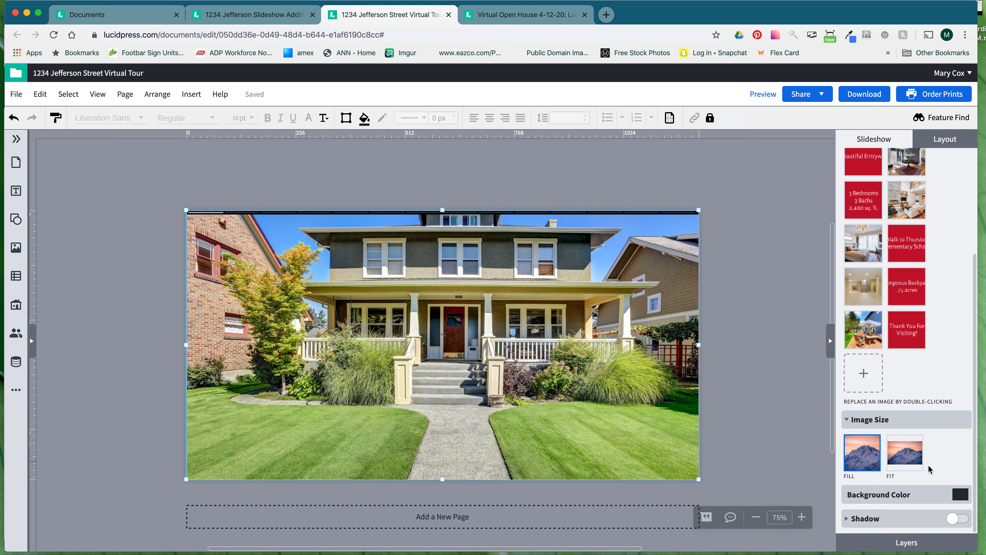
pyautogui.click(917, 461)
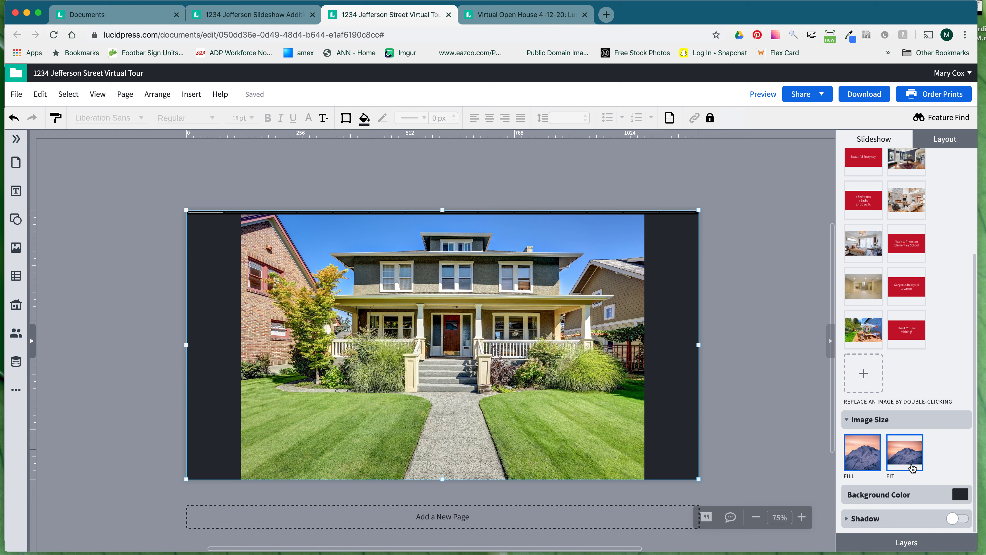
# - Try a red slideshow background color and undo the change
pyautogui.click(962, 496)
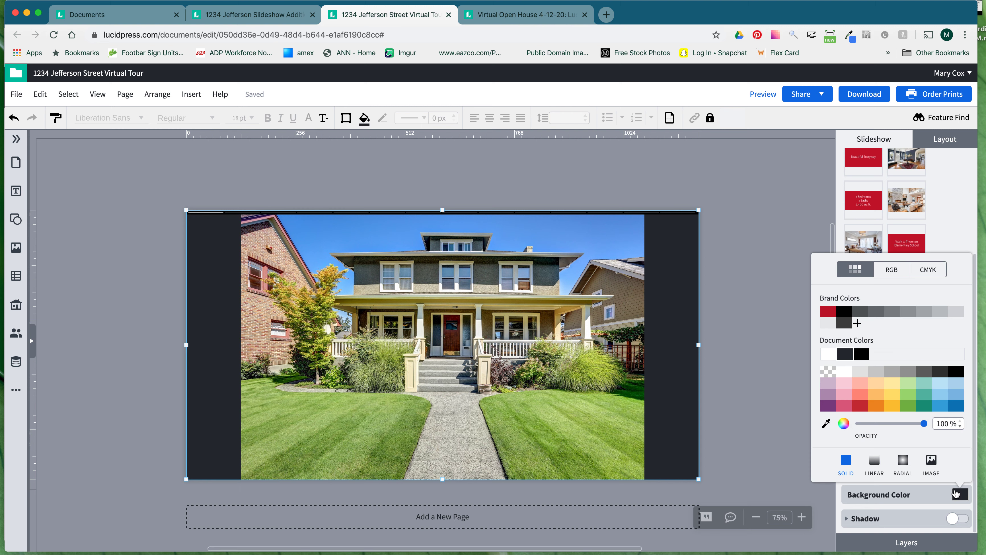
pyautogui.click(864, 411)
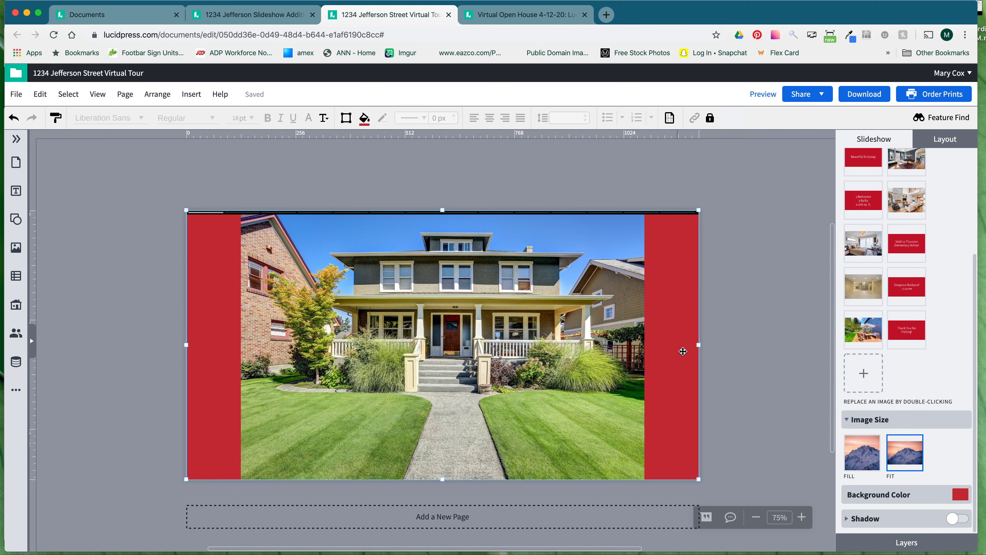
pyautogui.press('super+z')
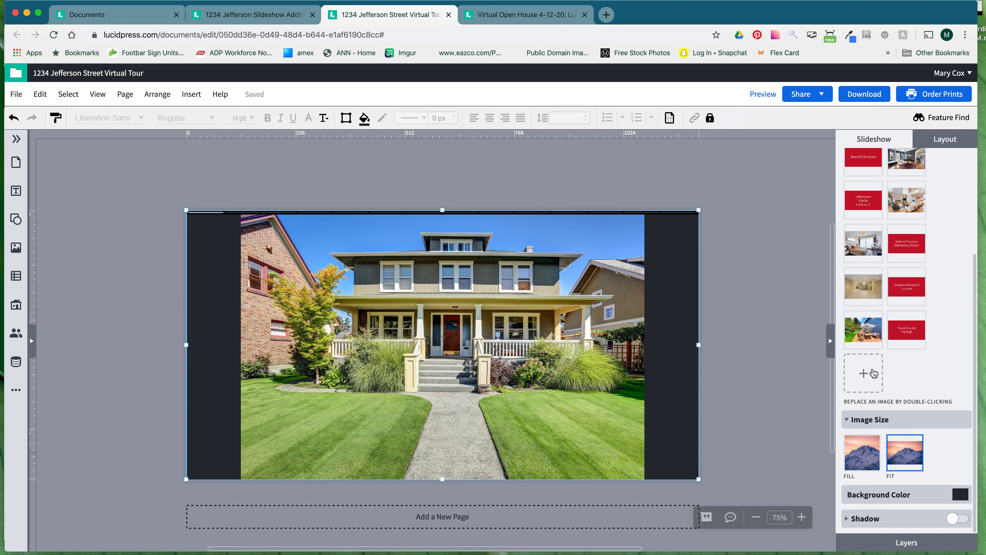
# - Preview the autoplaying slideshow and return to the editor
pyautogui.scroll(2, 877, 319)
pyautogui.scroll(5, 877, 319)
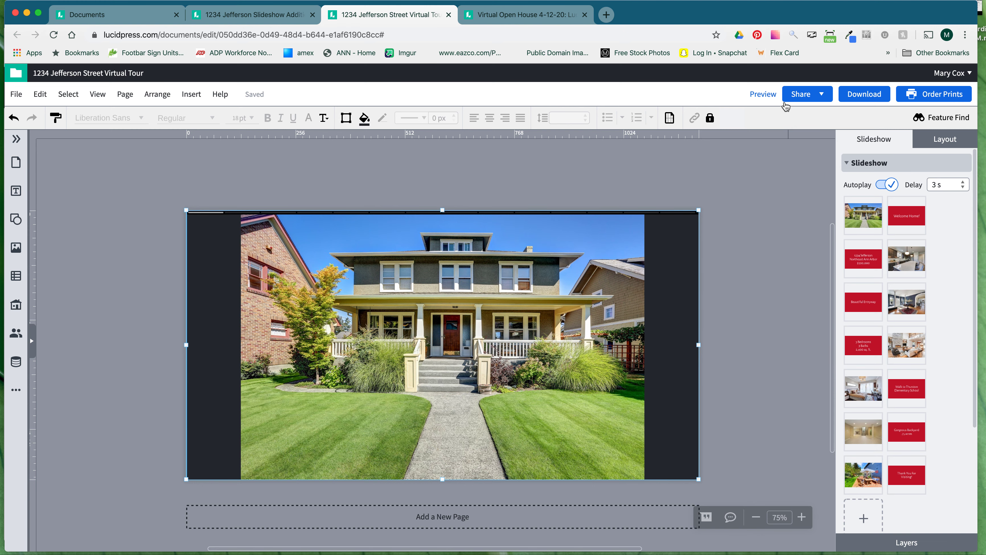
pyautogui.click(762, 95)
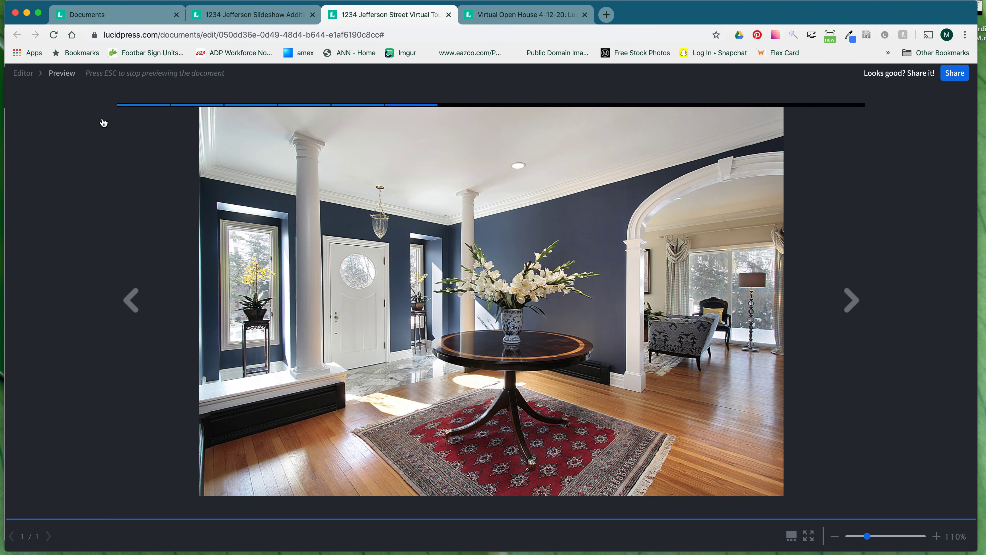
pyautogui.click(21, 77)
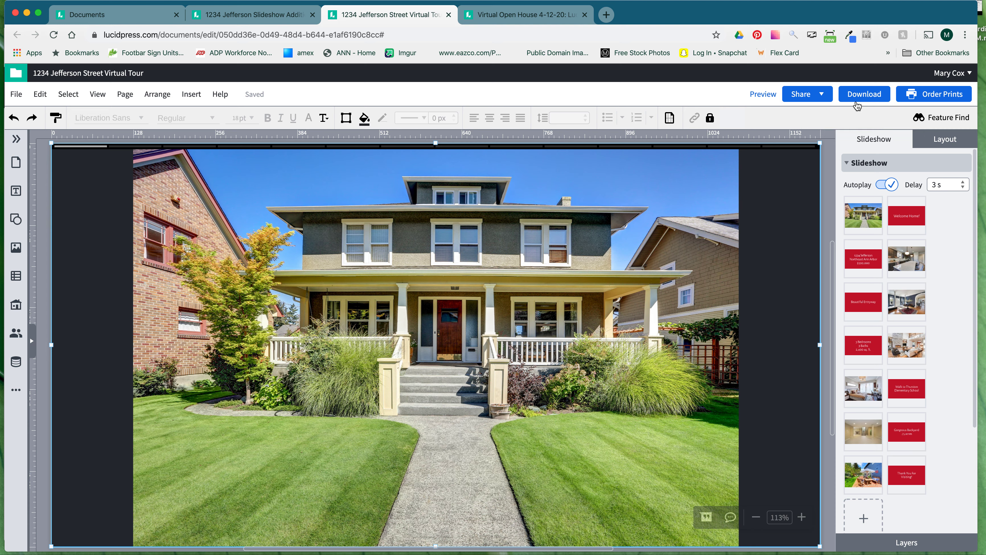
# - Publish the virtual tour on the web with PDF download and the social sharing menu enabled
pyautogui.click(821, 97)
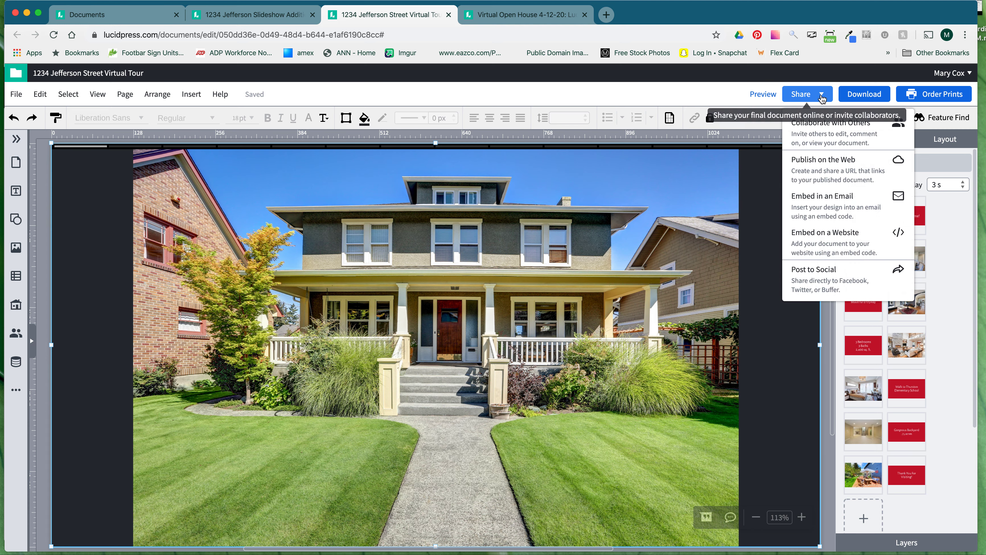
pyautogui.click(832, 164)
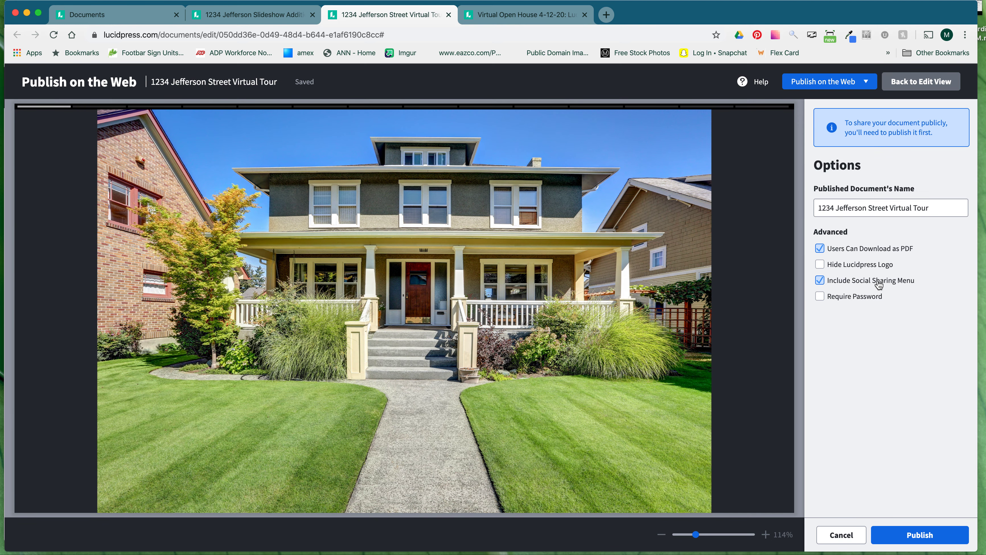
pyautogui.click(911, 535)
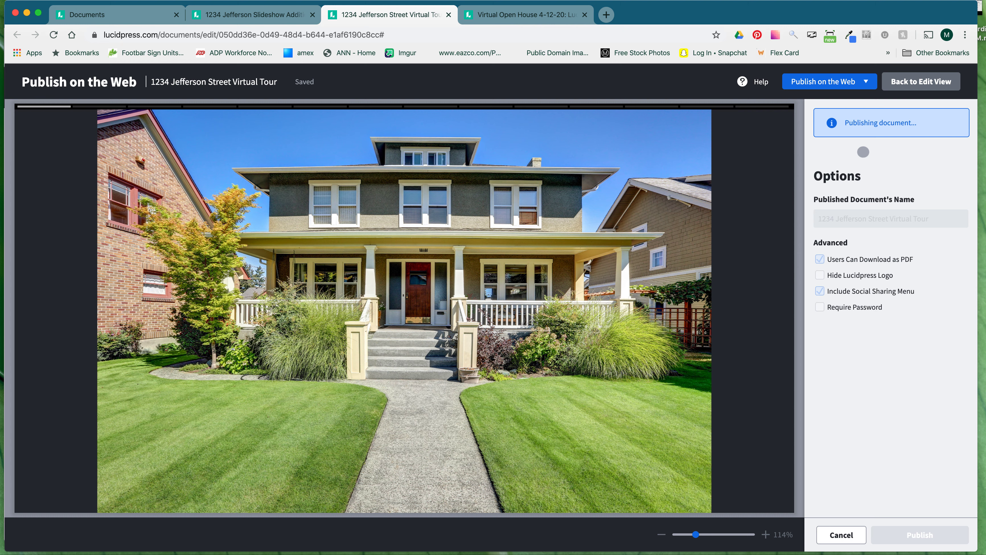
# - Open Facebook in a Firefox window and move the window partly aside to reveal the Lucidpress window behind it
pyautogui.moveTo(447, 554)
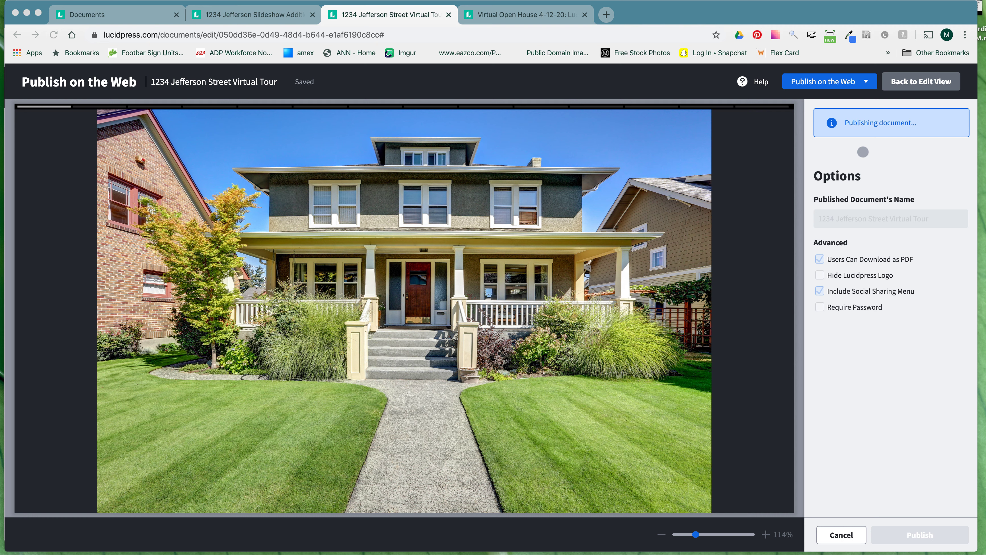
pyautogui.moveTo(283, 554)
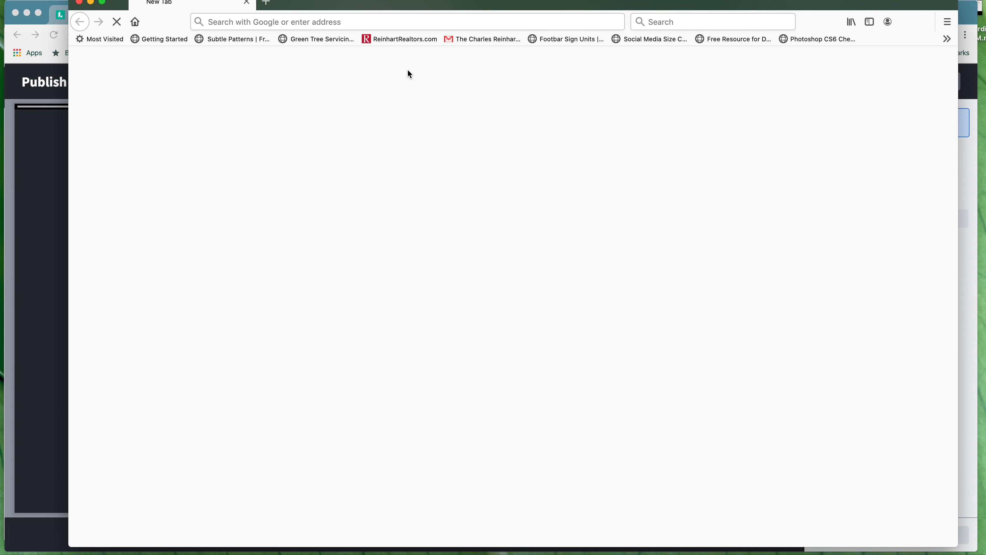
pyautogui.click(361, 23)
pyautogui.write('fac')
pyautogui.press('Return')
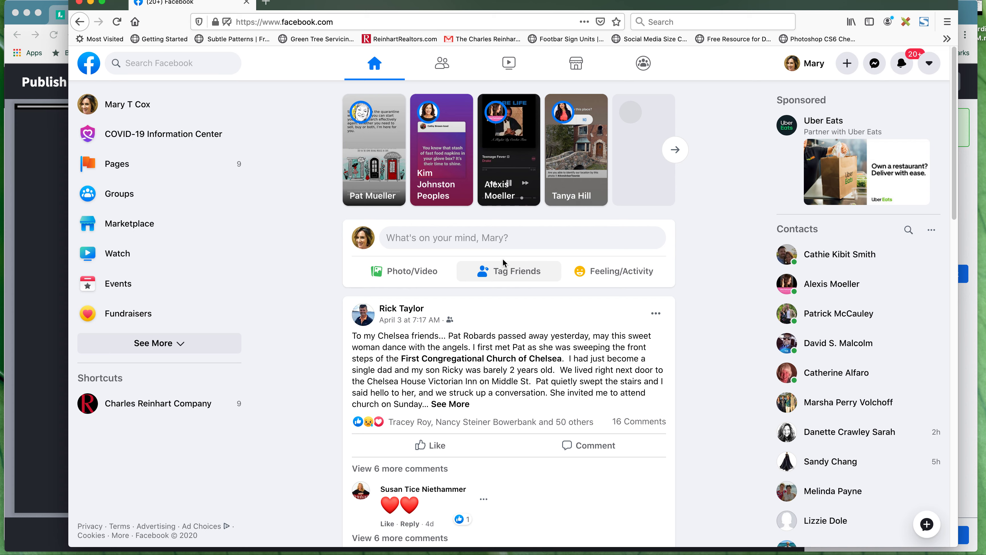
pyautogui.moveTo(813, 25); pyautogui.dragTo(875, 61)
# - Back in Lucidpress, save a custom link for the published tour made of the property's street number and name followed by VirtualTour
pyautogui.click(79, 255)
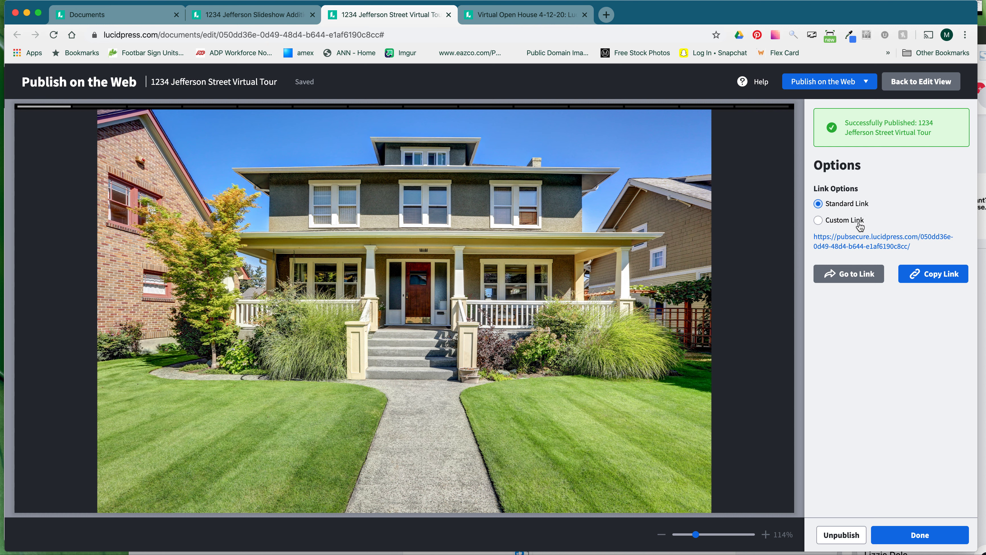
pyautogui.click(827, 225)
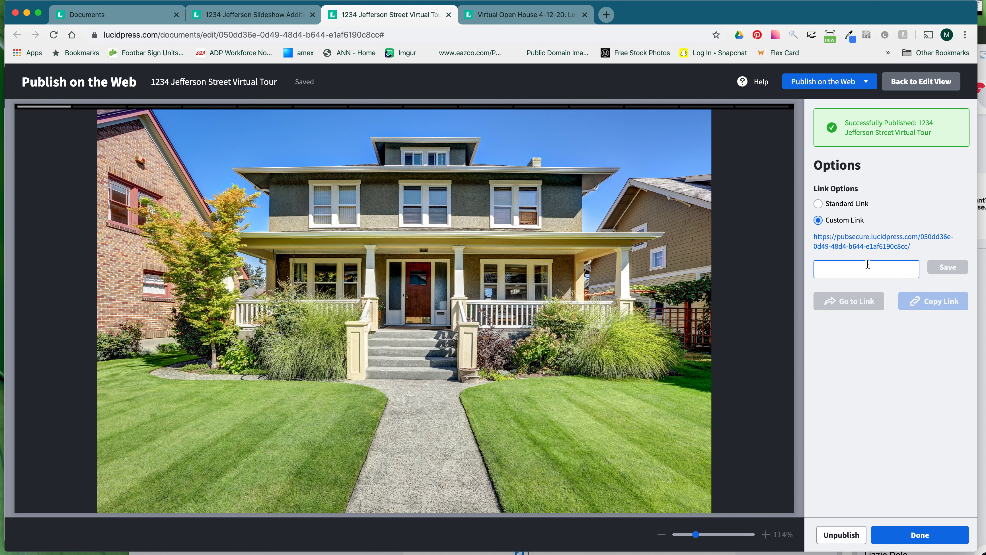
pyautogui.press('BackSpace')
pyautogui.write('1234Jefferson')
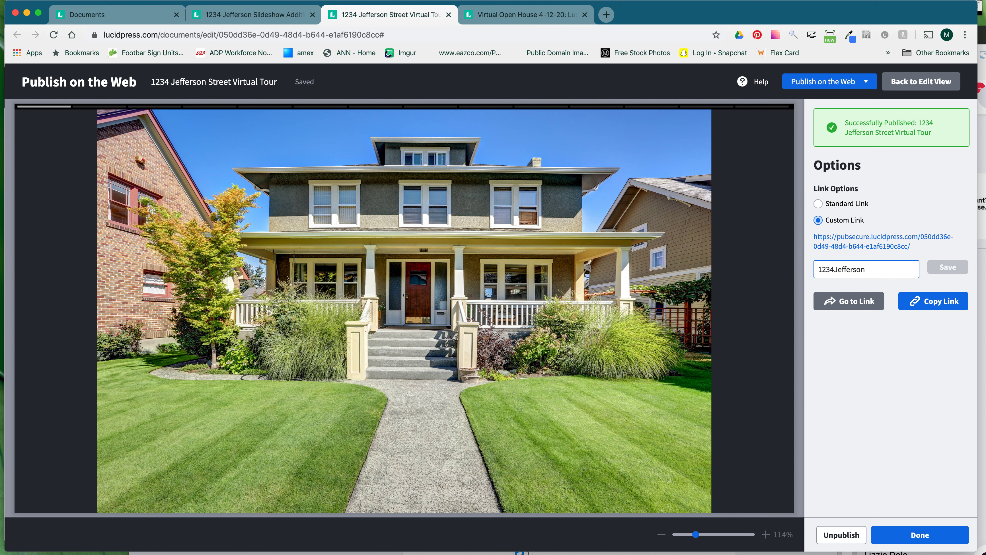
pyautogui.write('Virtual')
pyautogui.write('sTour')
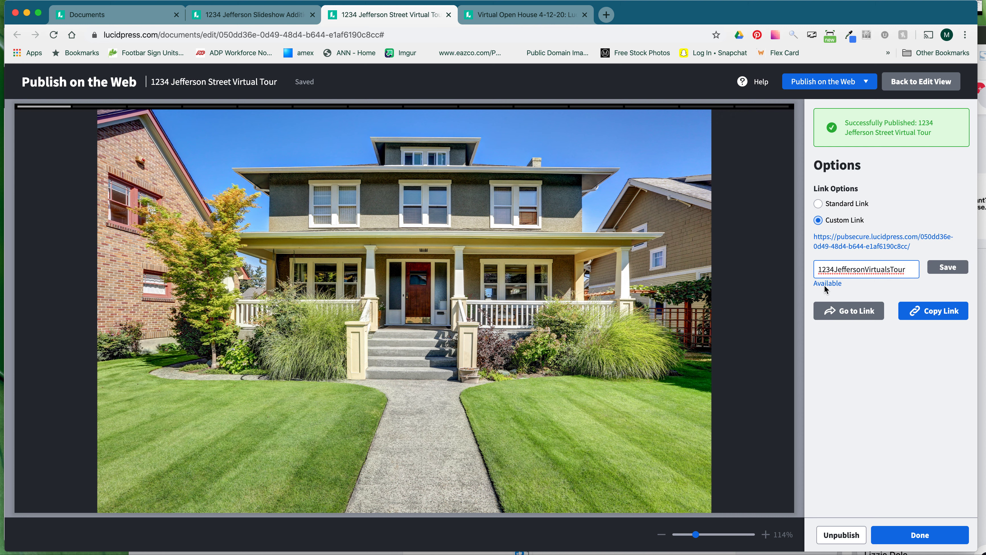
pyautogui.click(890, 270)
pyautogui.press('BackSpace')
pyautogui.click(947, 267)
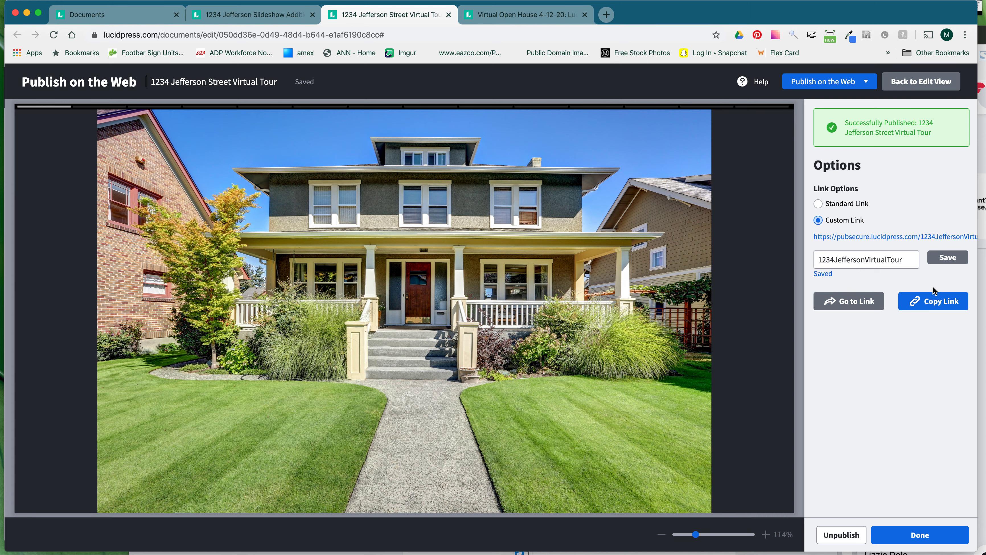
# - Copy the published tour's custom link and switch to the Facebook window in Firefox
pyautogui.click(933, 302)
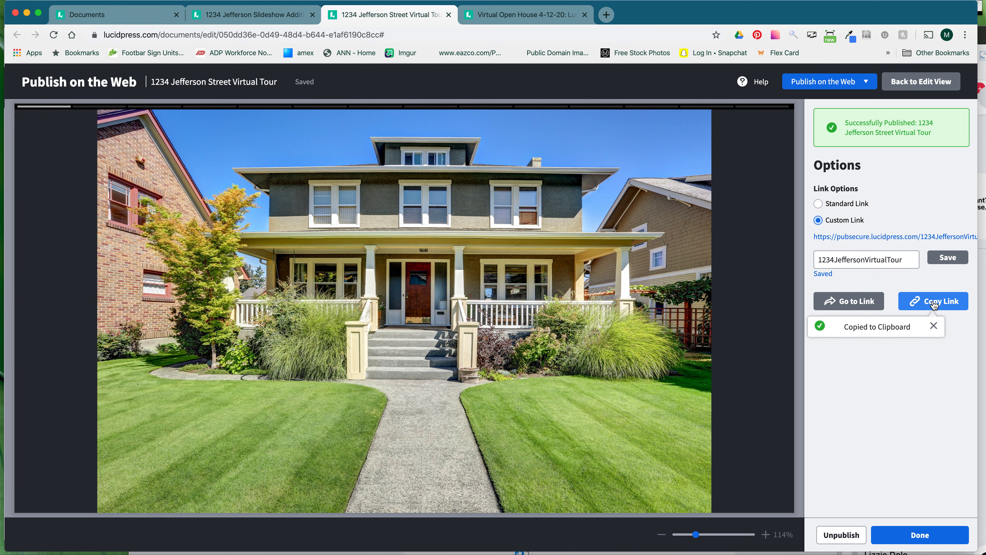
pyautogui.click(983, 285)
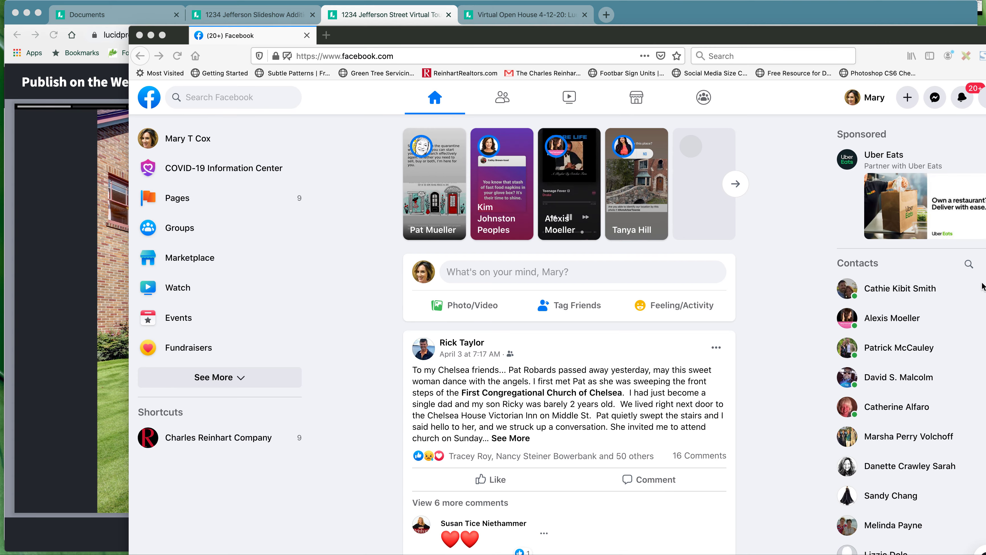
# - Bring the Facebook window fully into view and start a new post containing the copied virtual tour link
pyautogui.moveTo(653, 36); pyautogui.dragTo(538, 36)
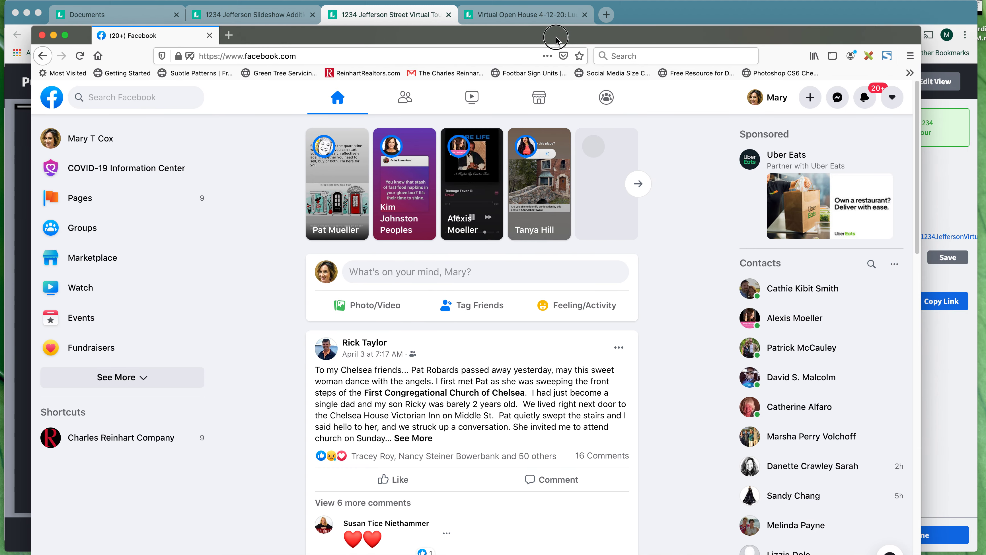
pyautogui.click(364, 279)
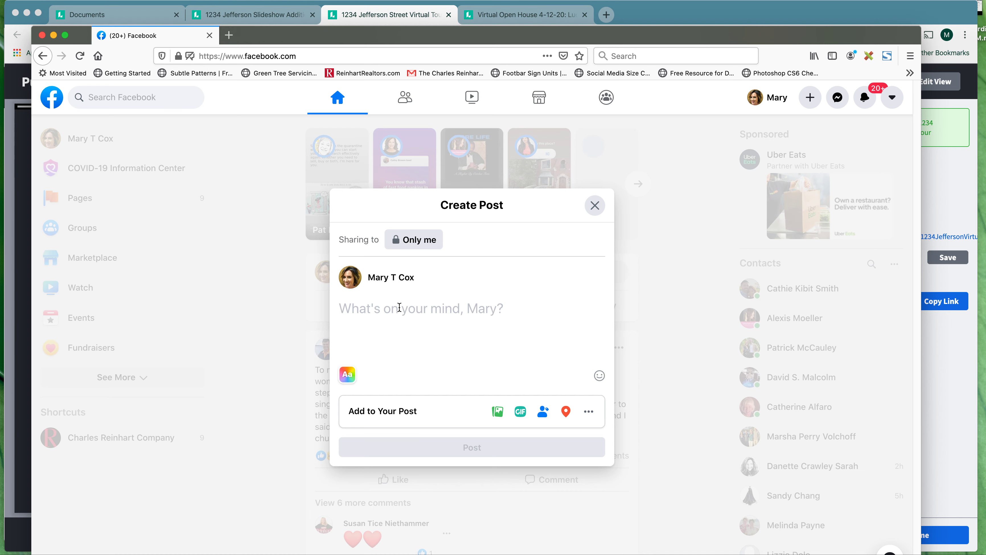
pyautogui.press('super+v')
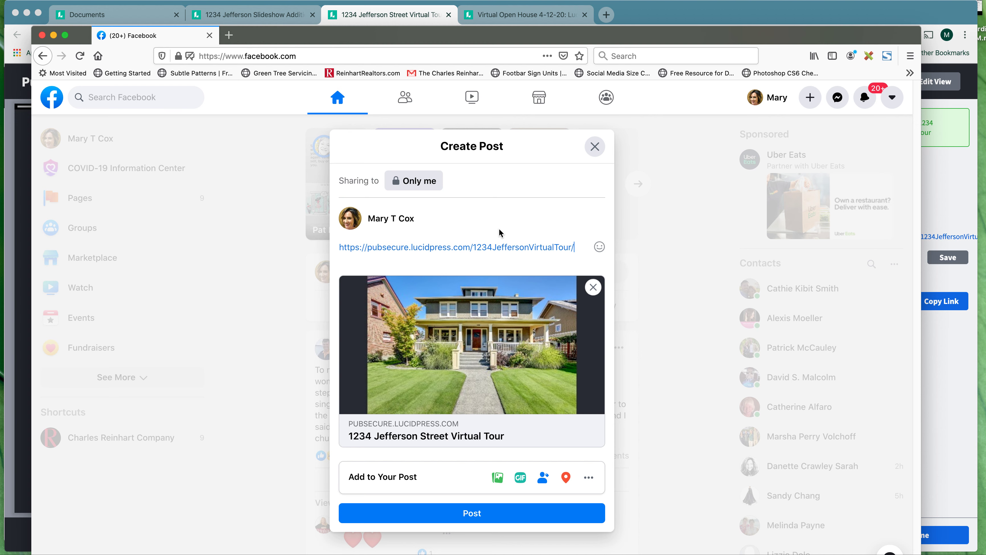
# - Replace the link text above the post's tour preview with a message beginning "Click to see this b"
pyautogui.moveTo(576, 247); pyautogui.dragTo(334, 249)
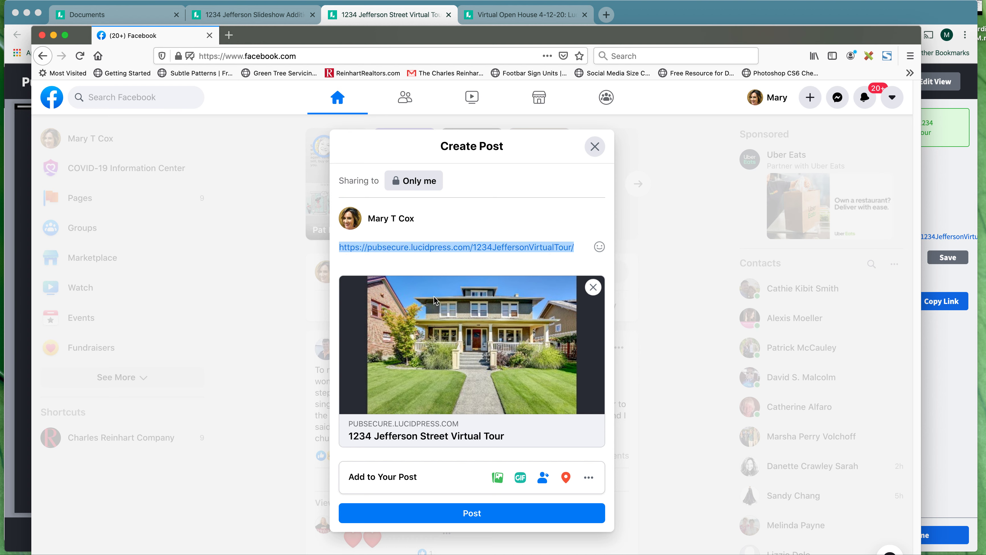
pyautogui.write('Cl')
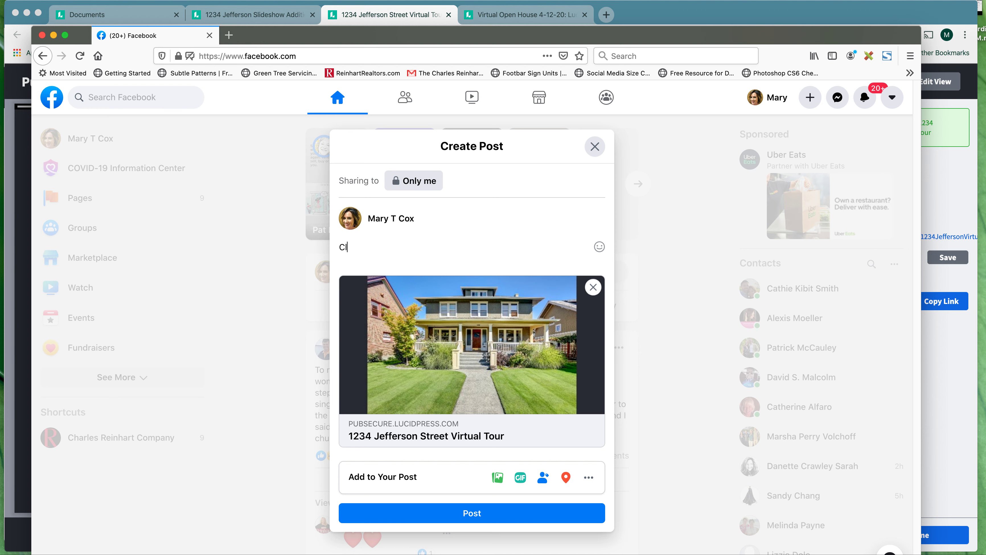
pyautogui.write('ick to see this b')
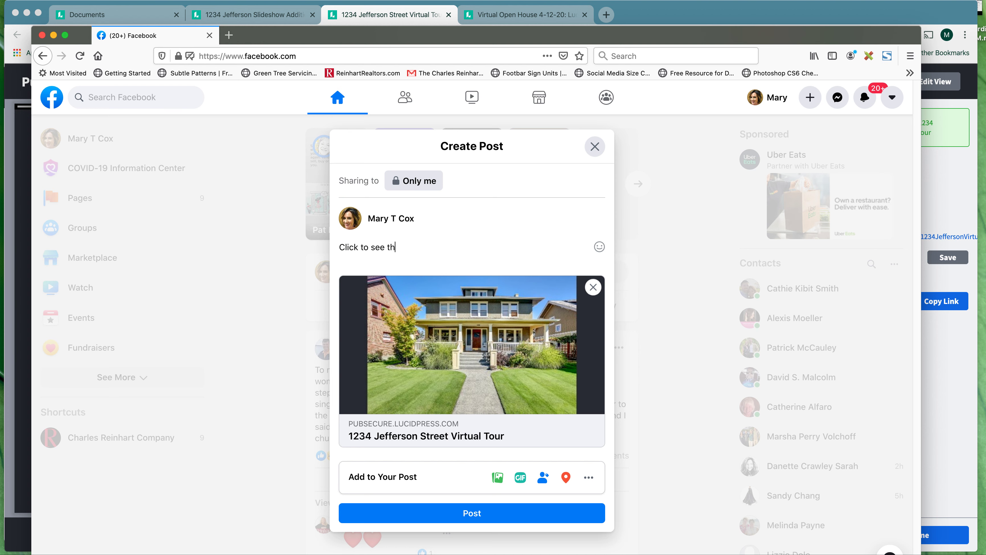